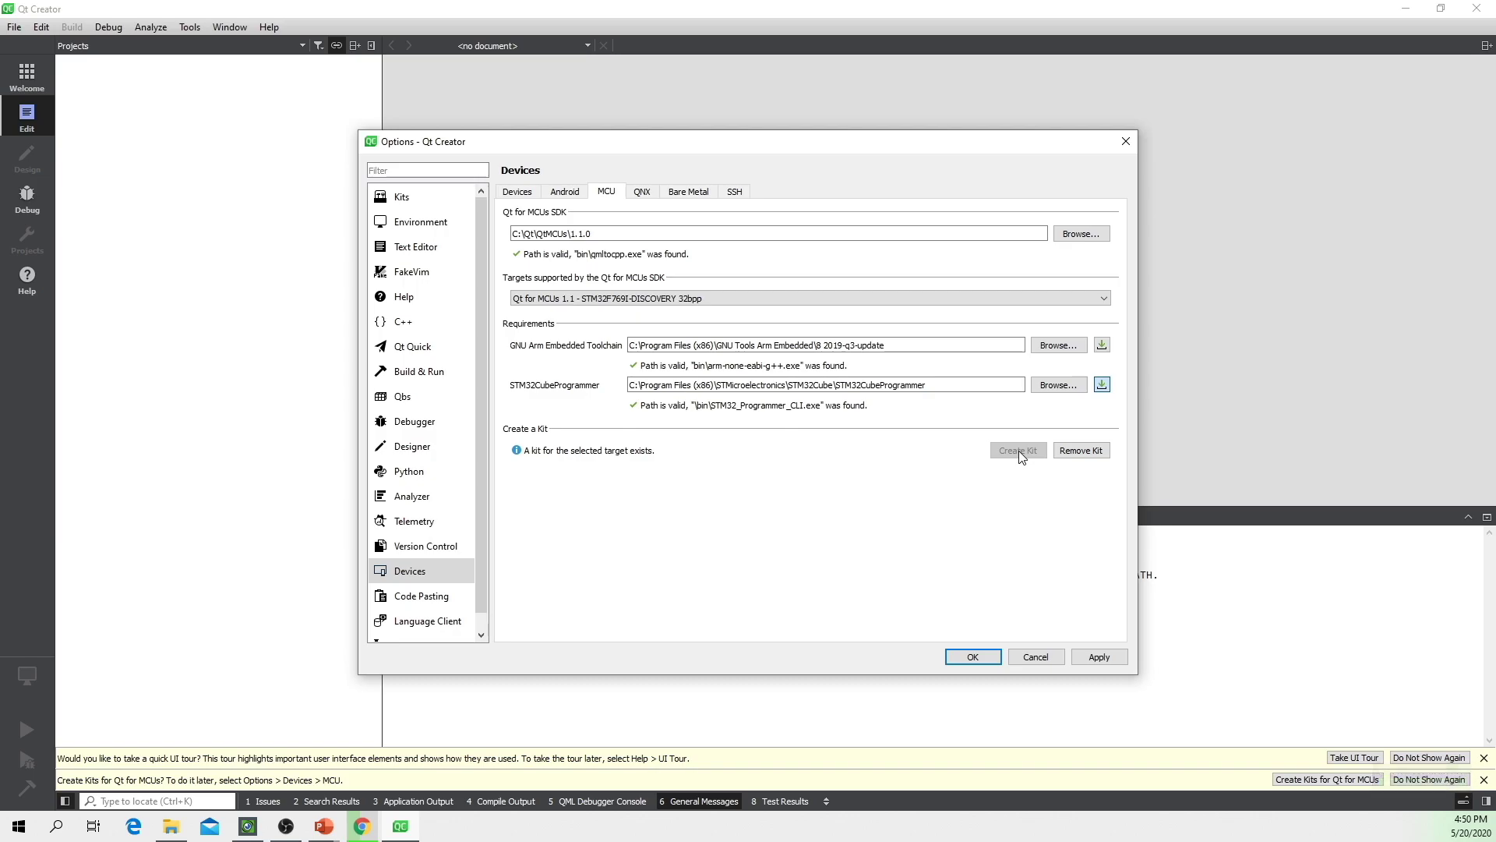
- Apply the MCU device settings and inspect the Qt for MCUs 1.1 Desktop and STM32F769I-DISCOVERY 32bpp kits before accepting the options
click(1100, 660)
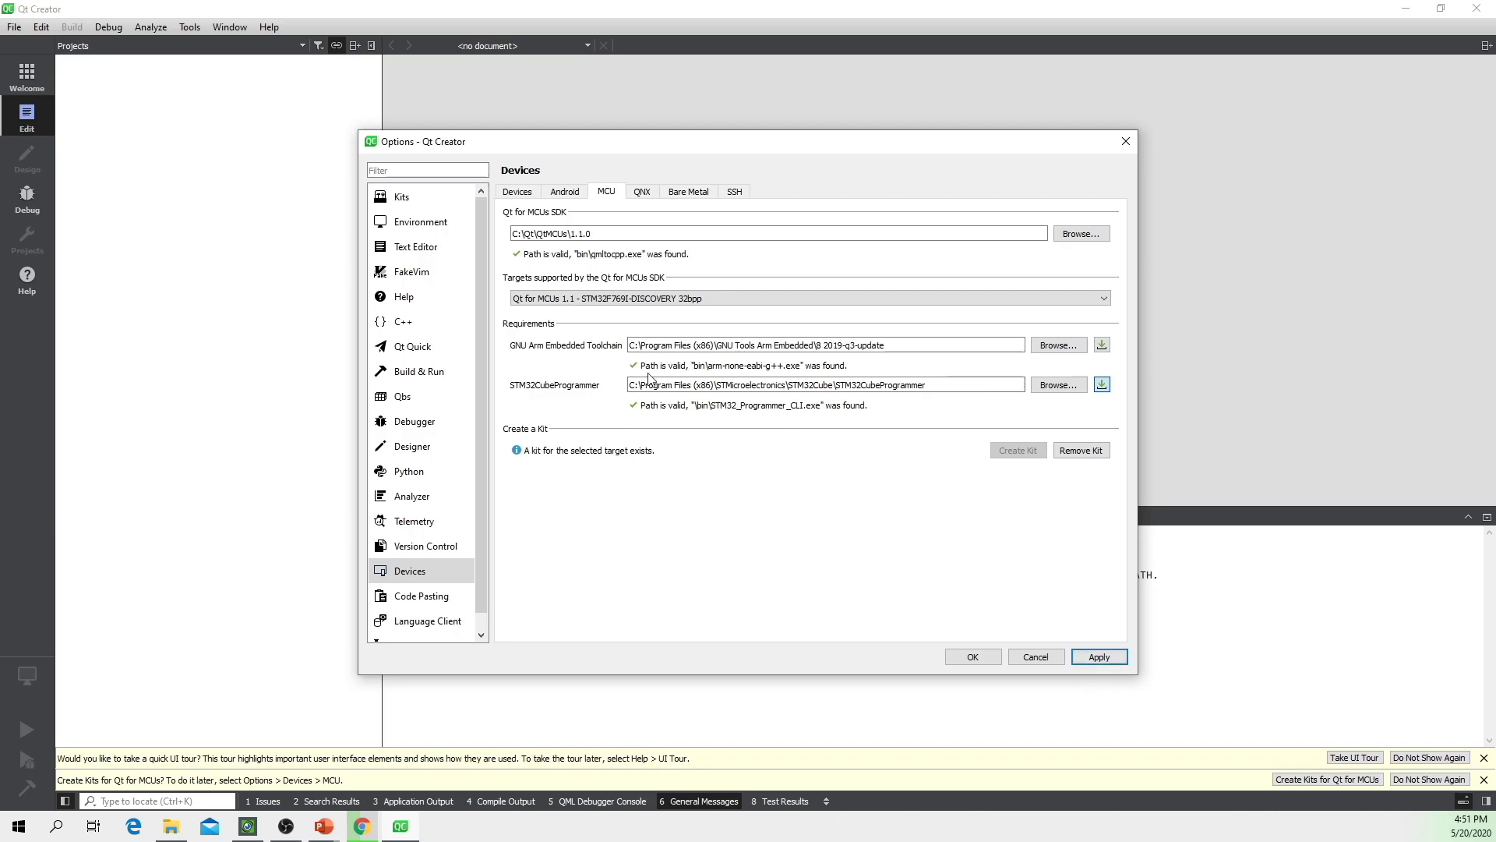
click(401, 201)
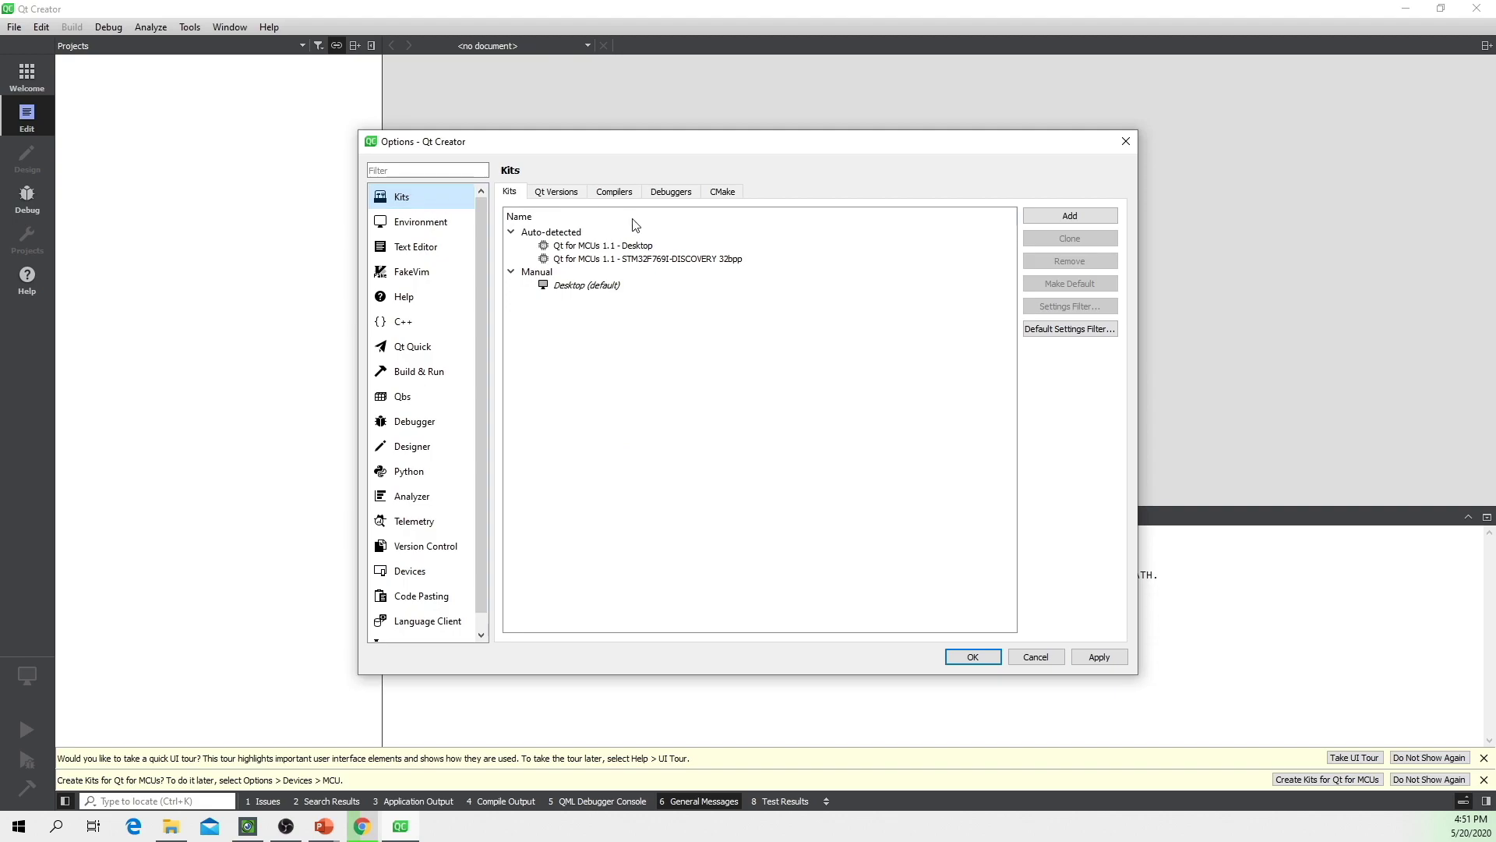
click(630, 247)
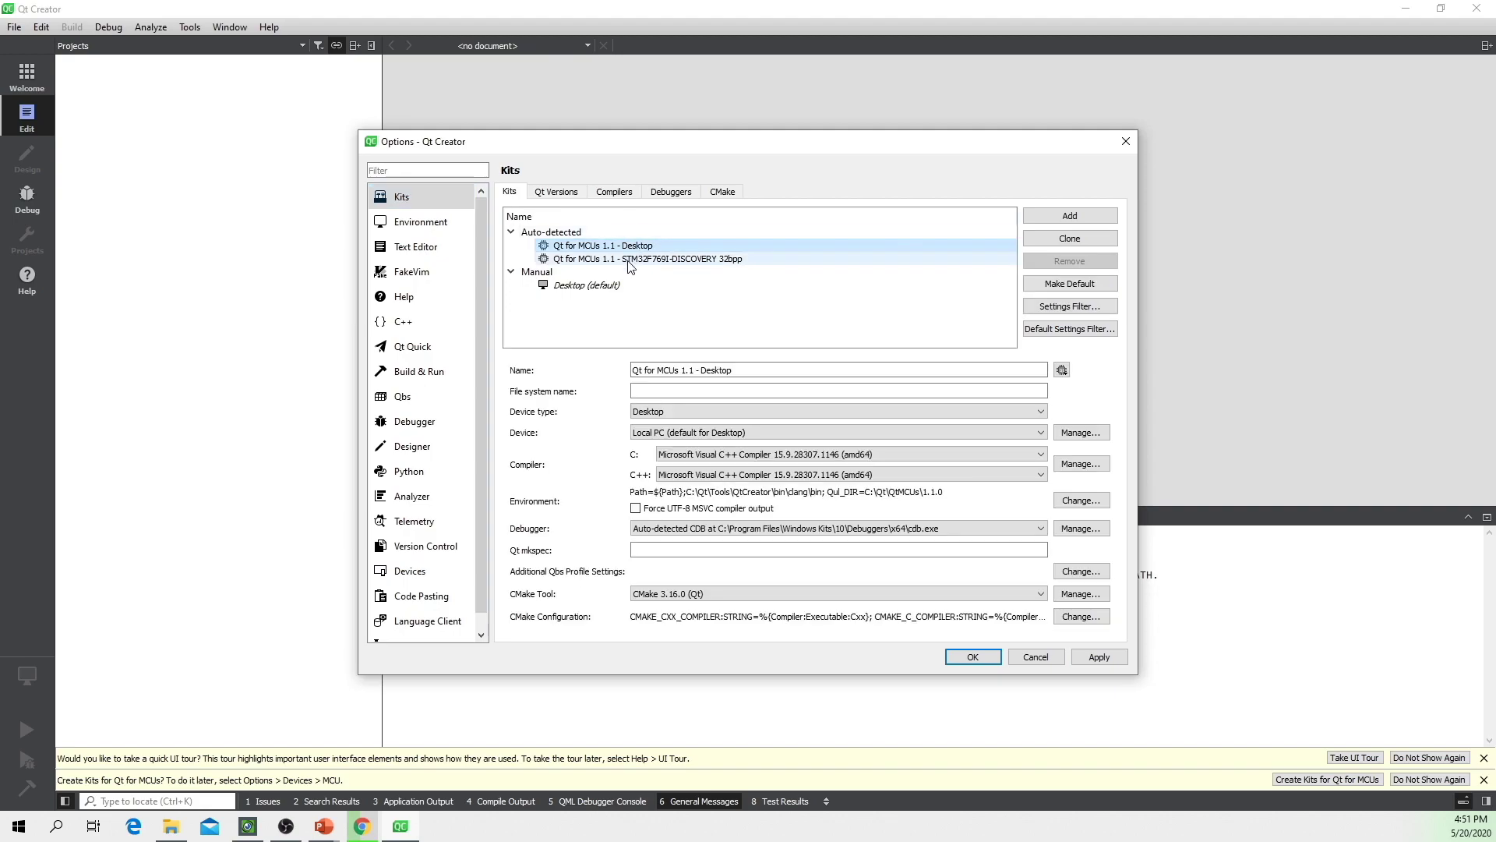
click(630, 260)
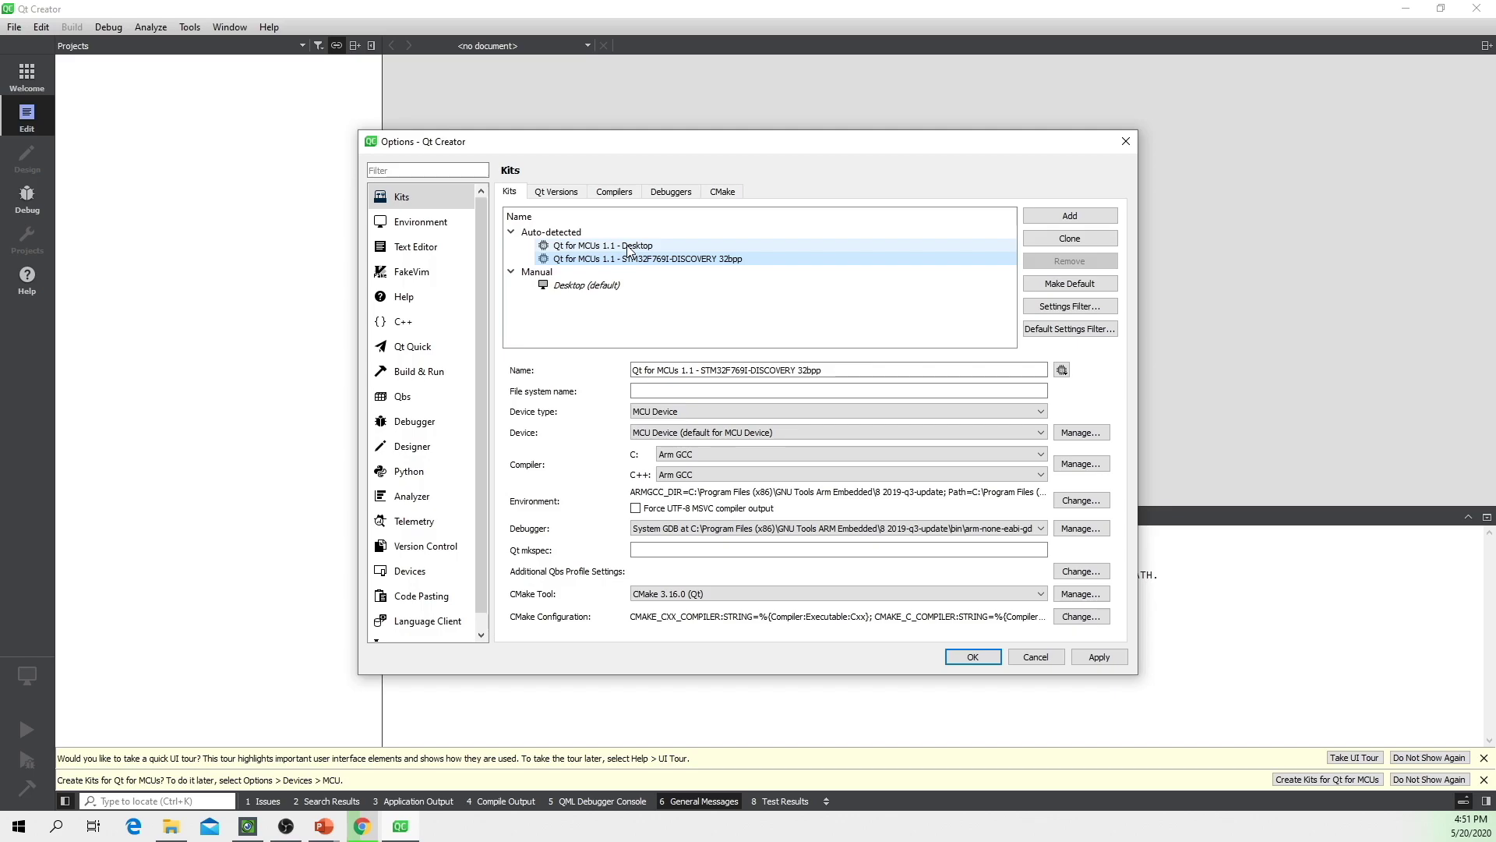
click(630, 248)
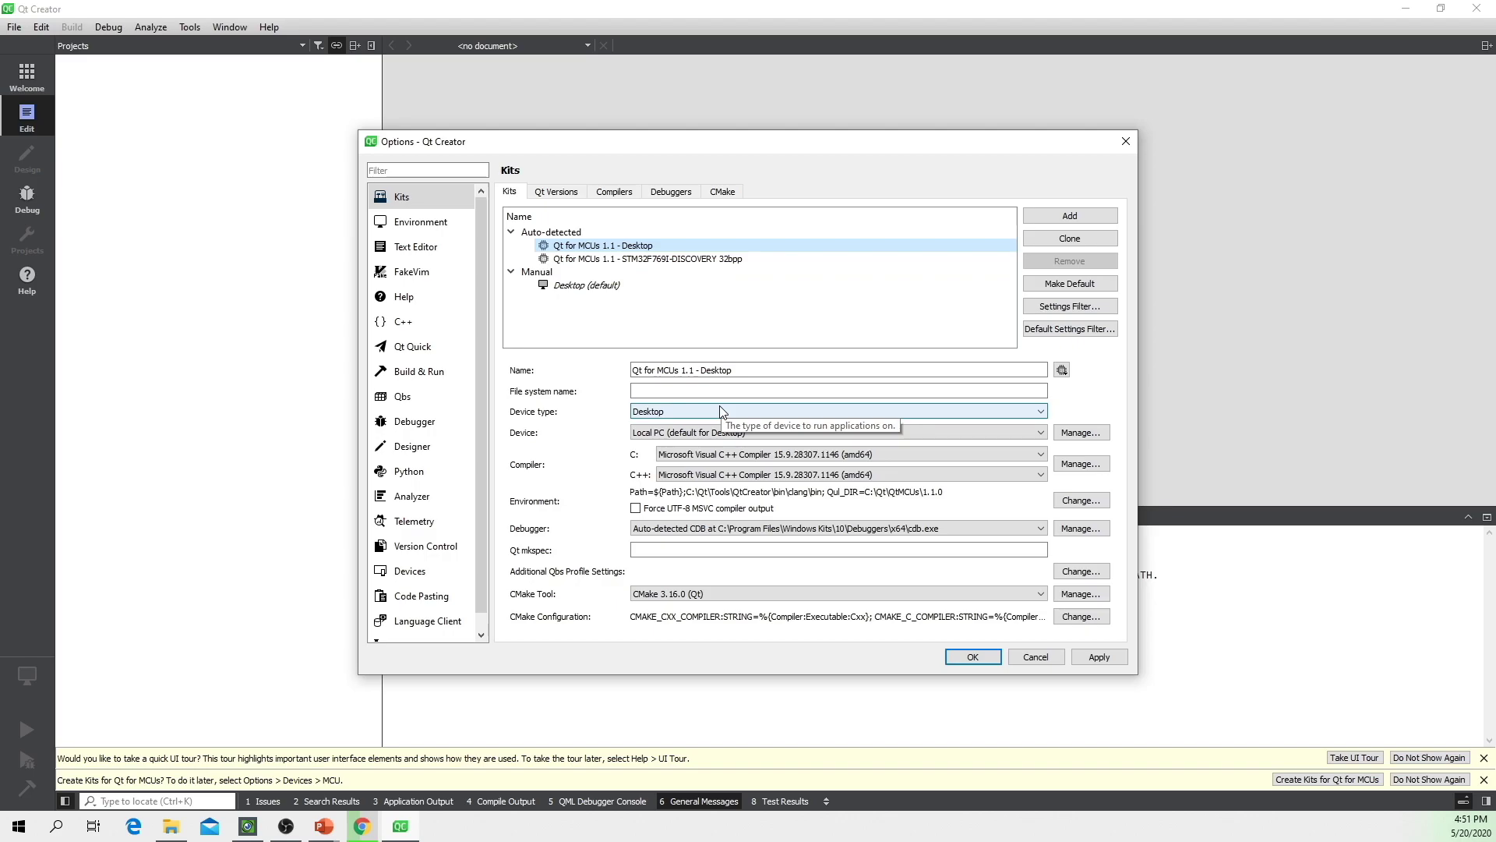
click(983, 659)
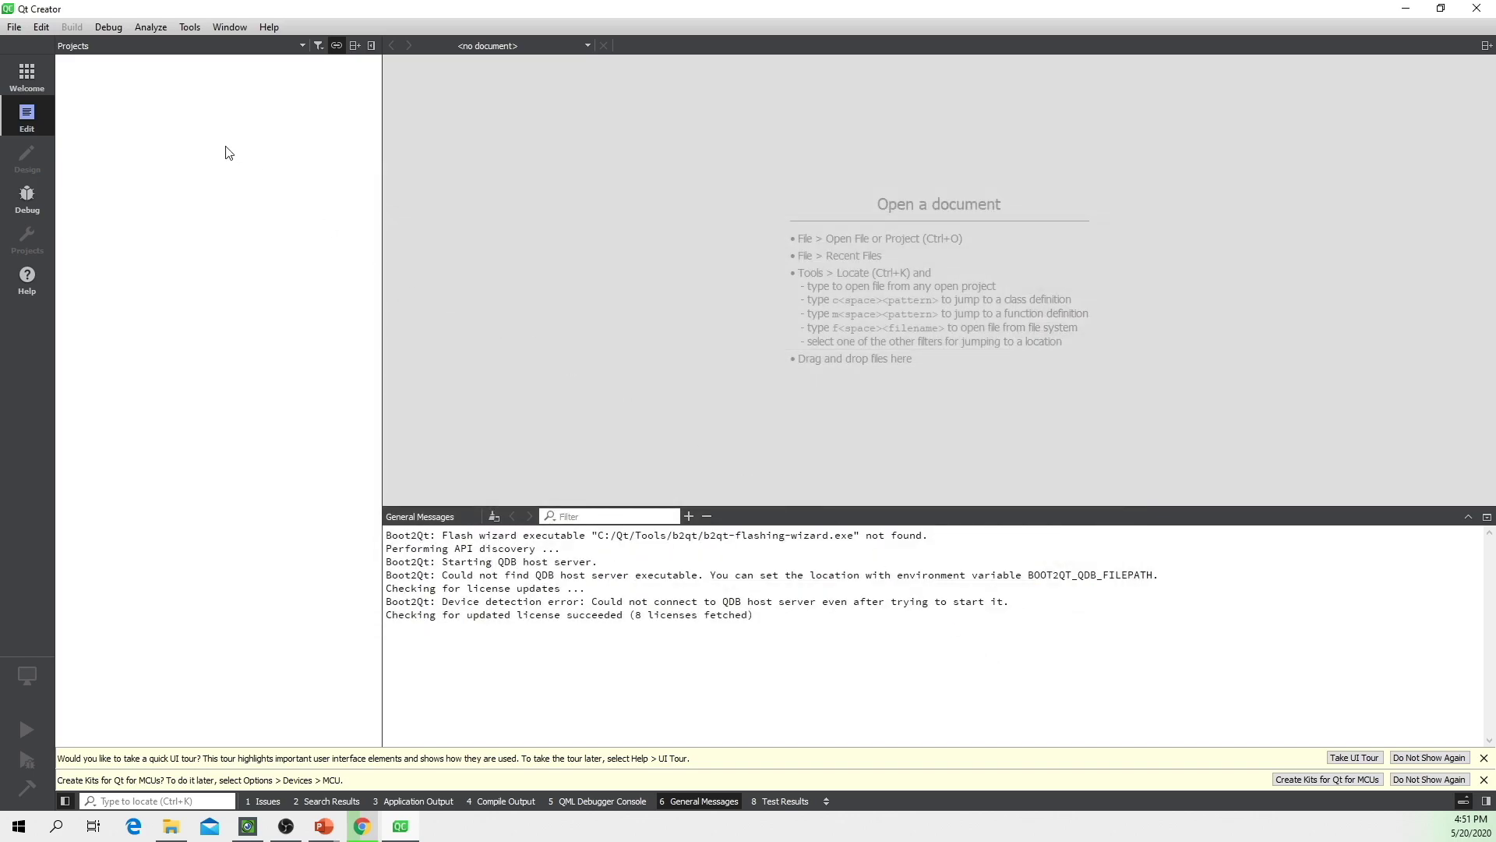
- Open the Qt Quick Ultralite Automotive demo from the Qt for MCUs examples and activate the Qt for MCUs 1.1 - Desktop kit for it
click(21, 86)
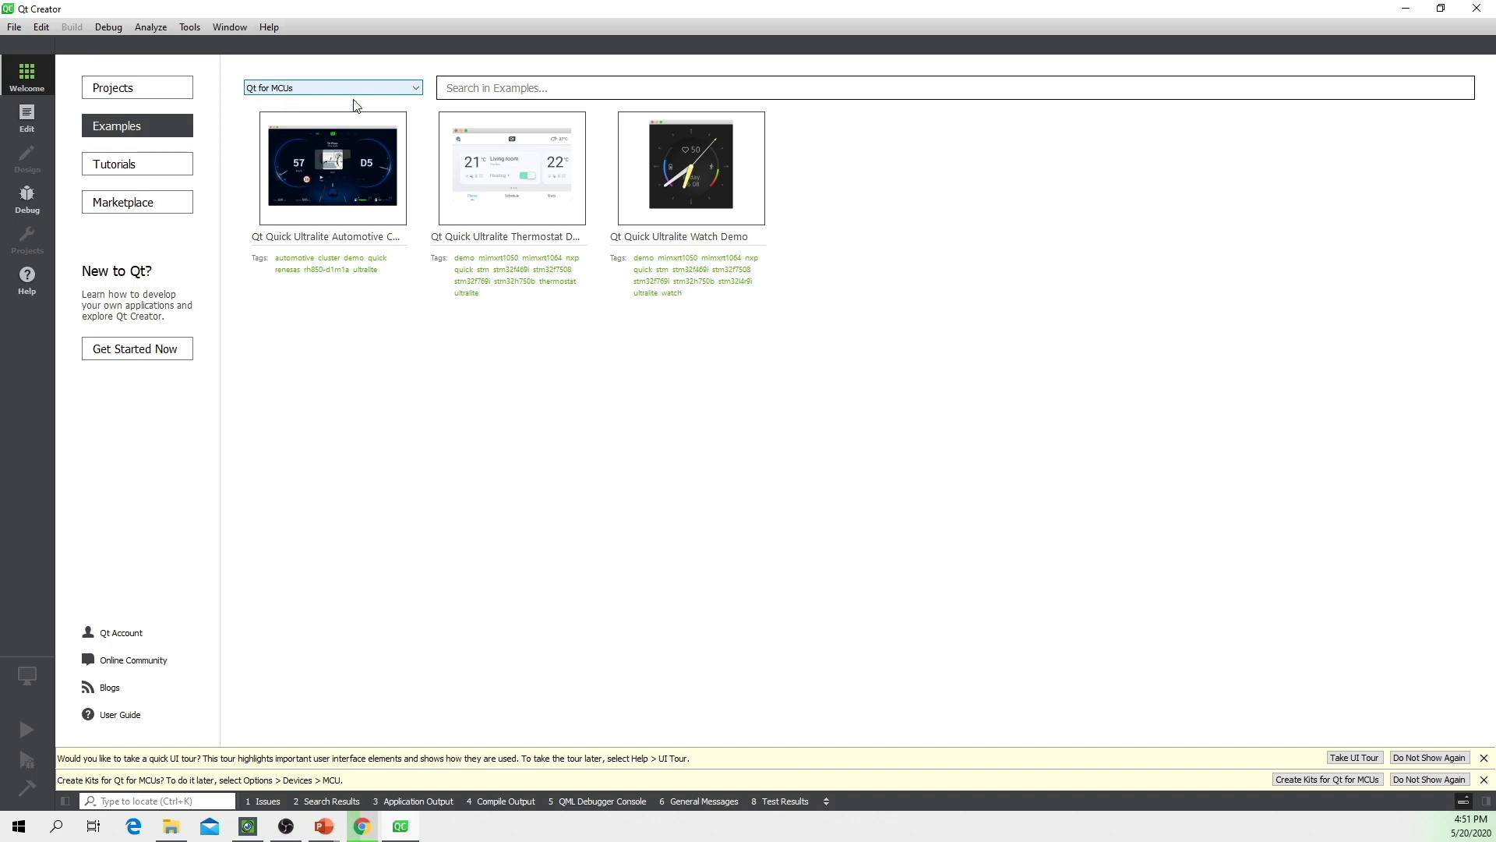
click(317, 192)
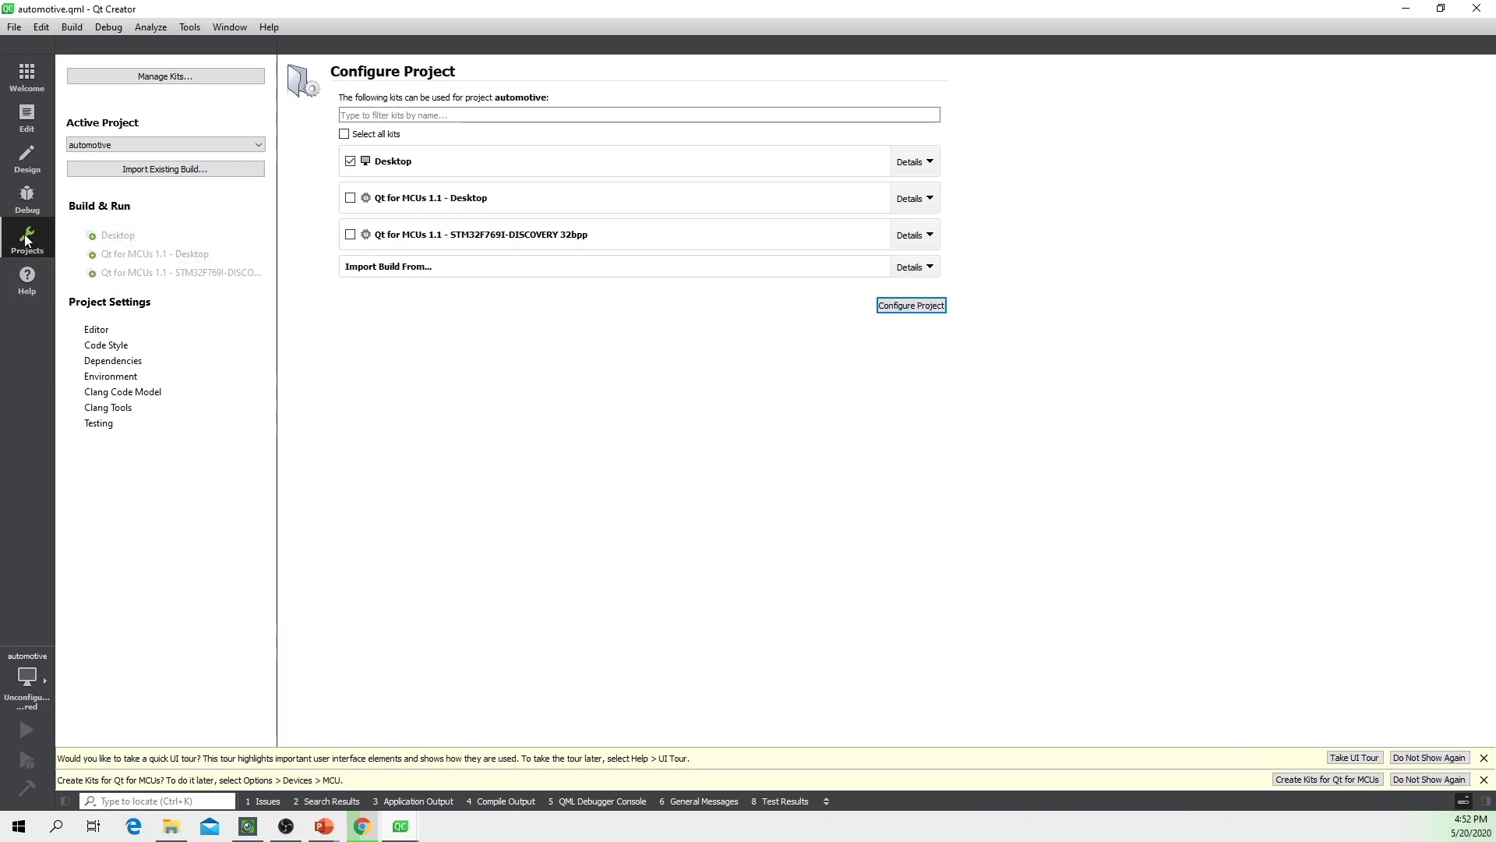
mouse_move(141, 243)
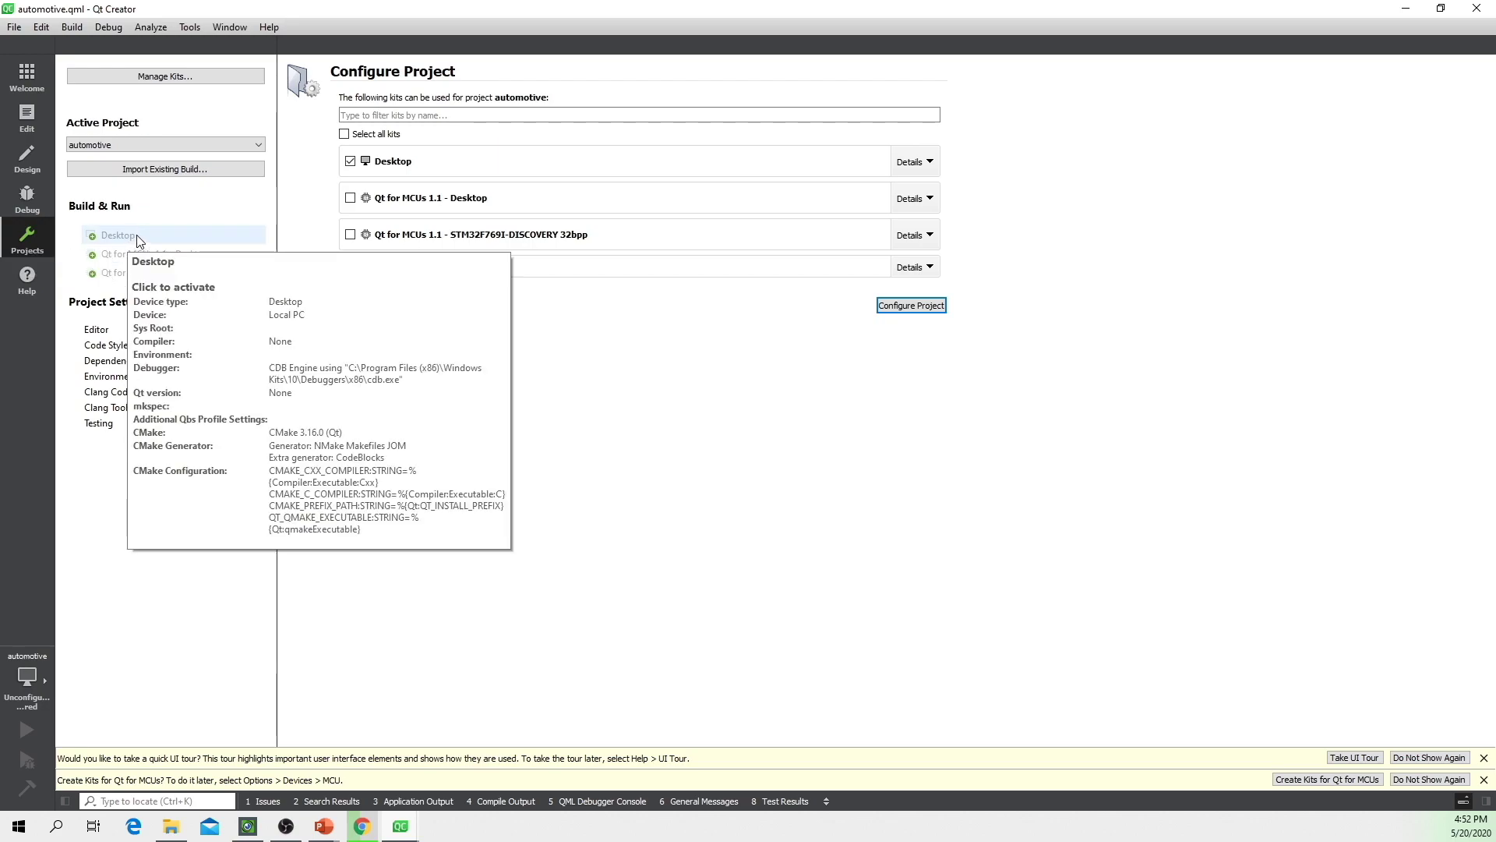
mouse_move(122, 278)
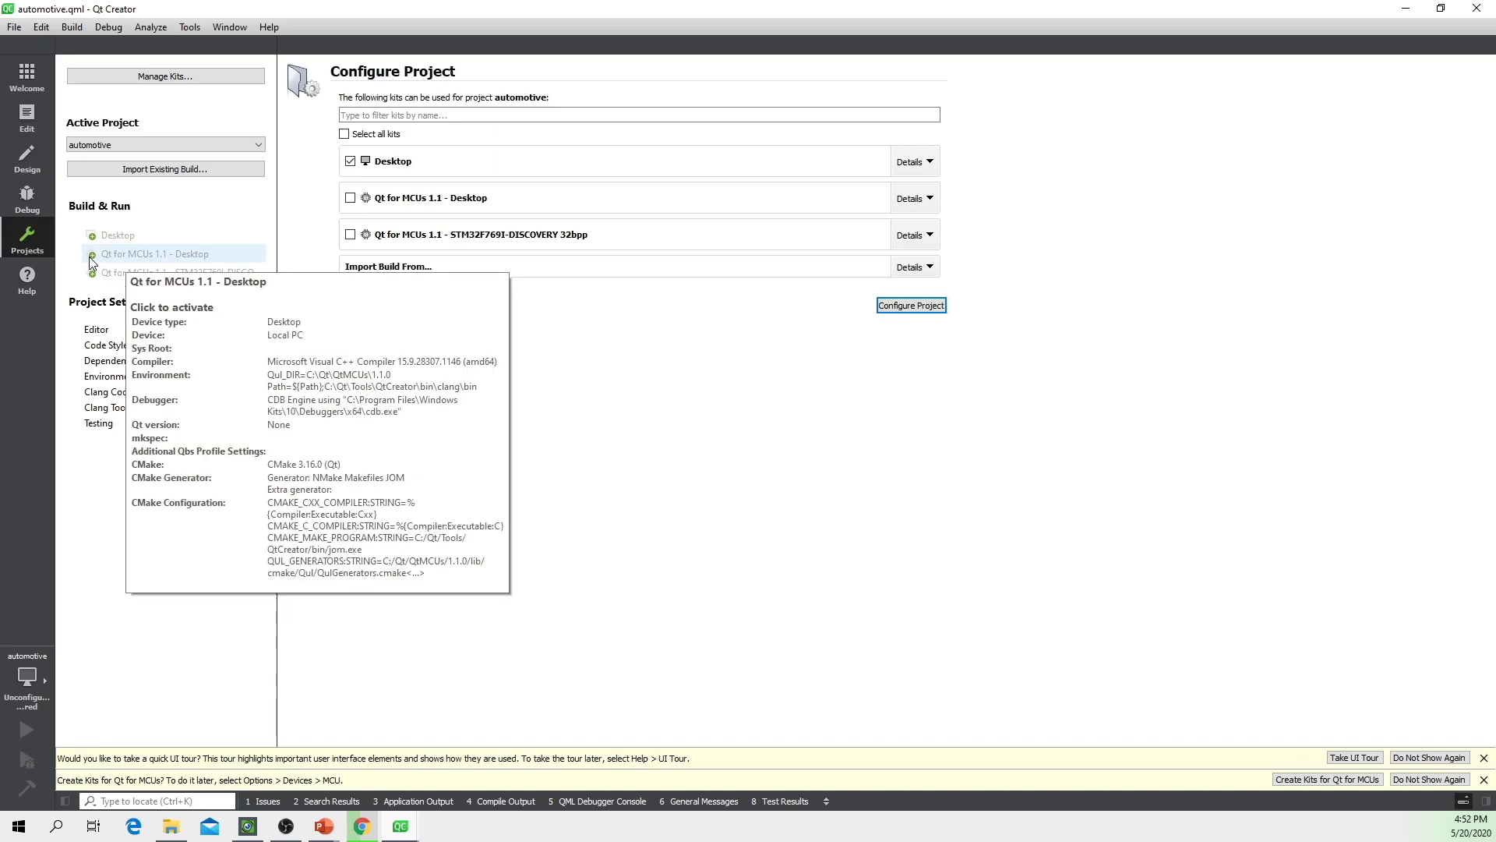
click(92, 259)
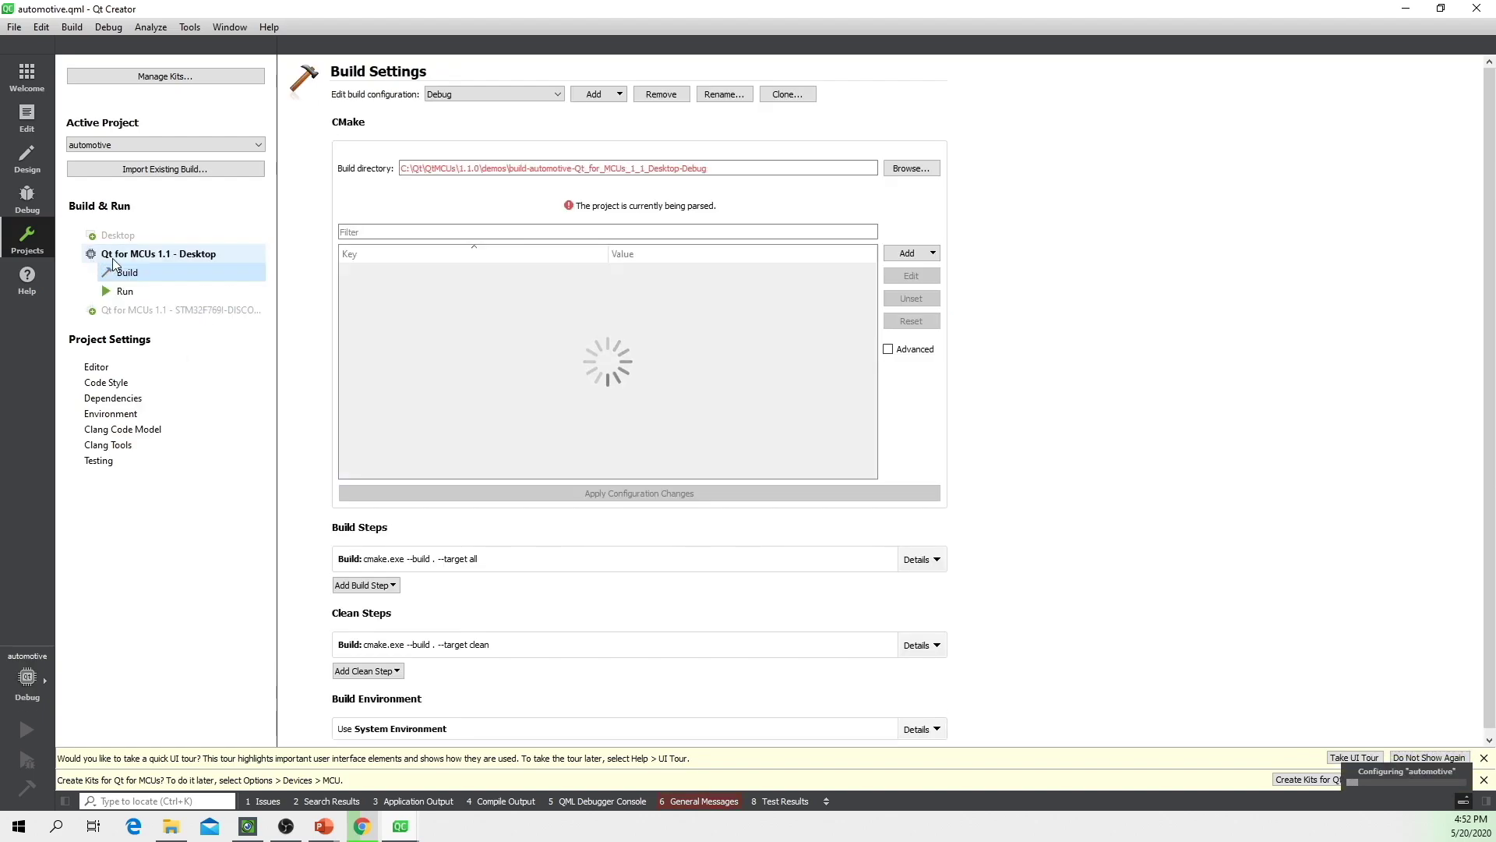
mouse_move(109, 265)
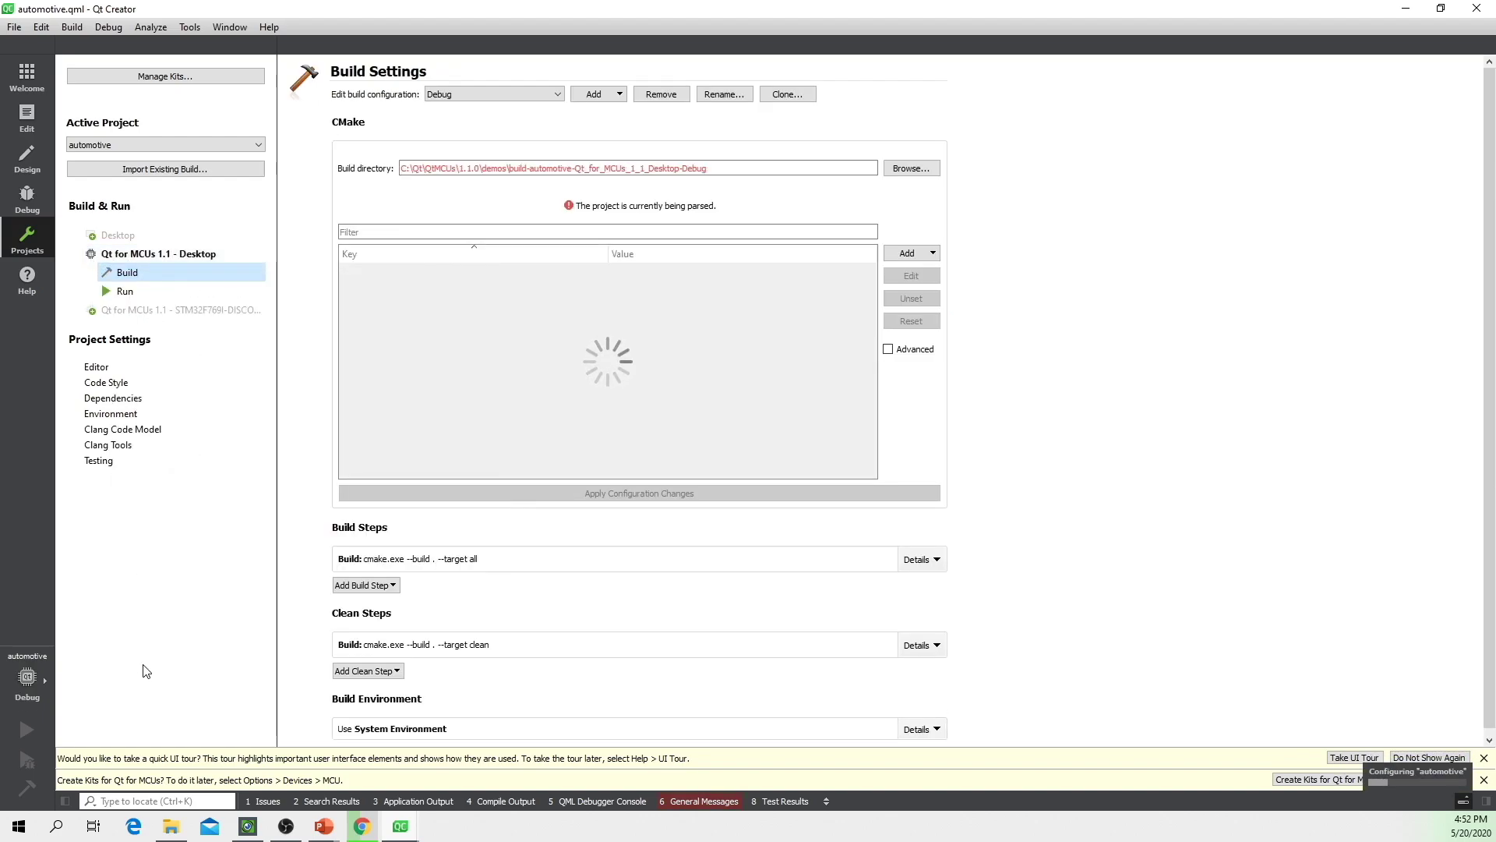
mouse_move(140, 302)
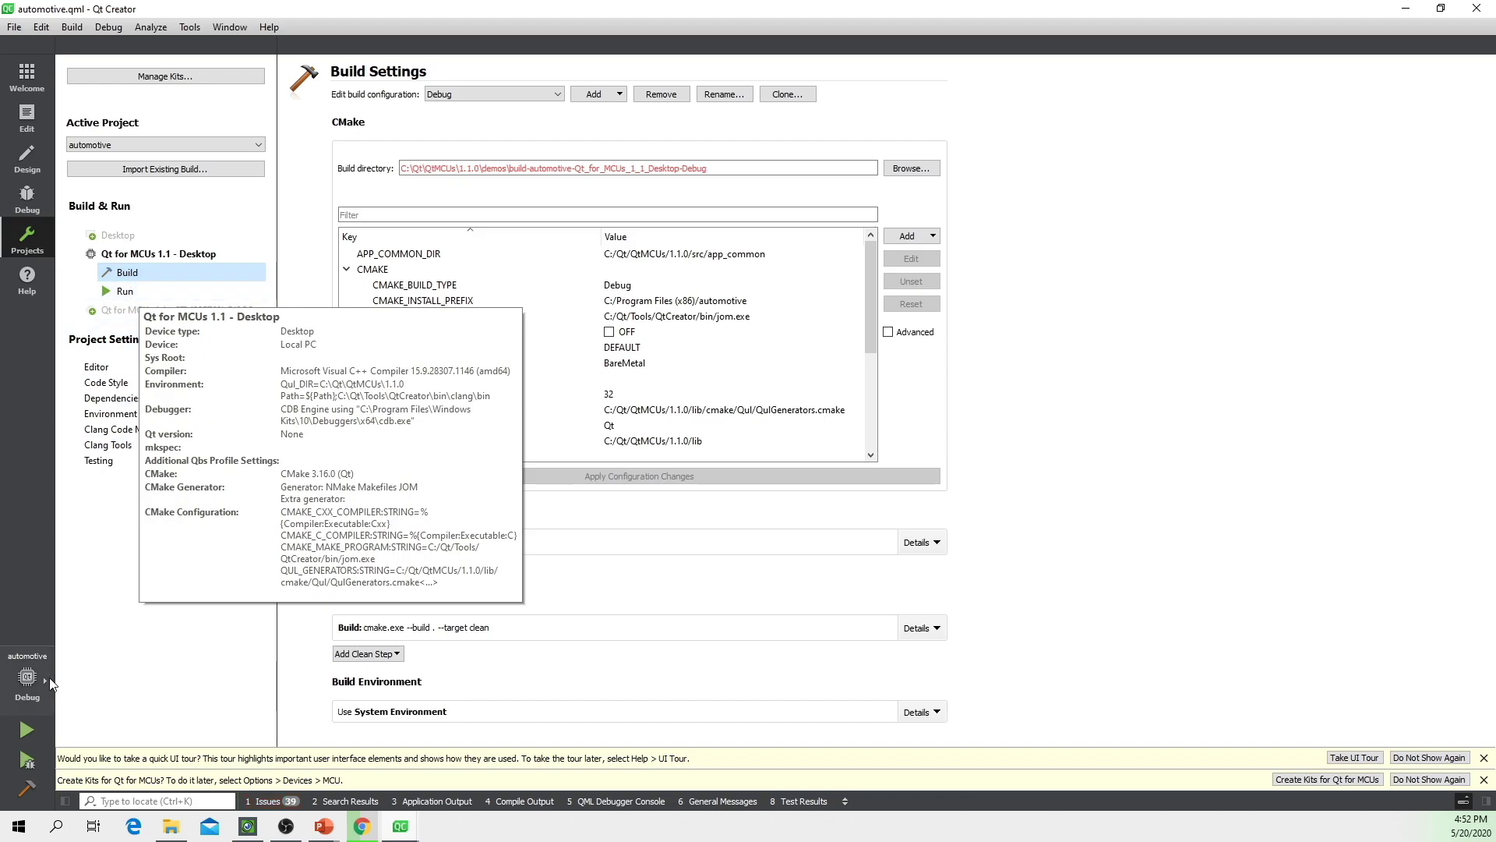
mouse_move(51, 684)
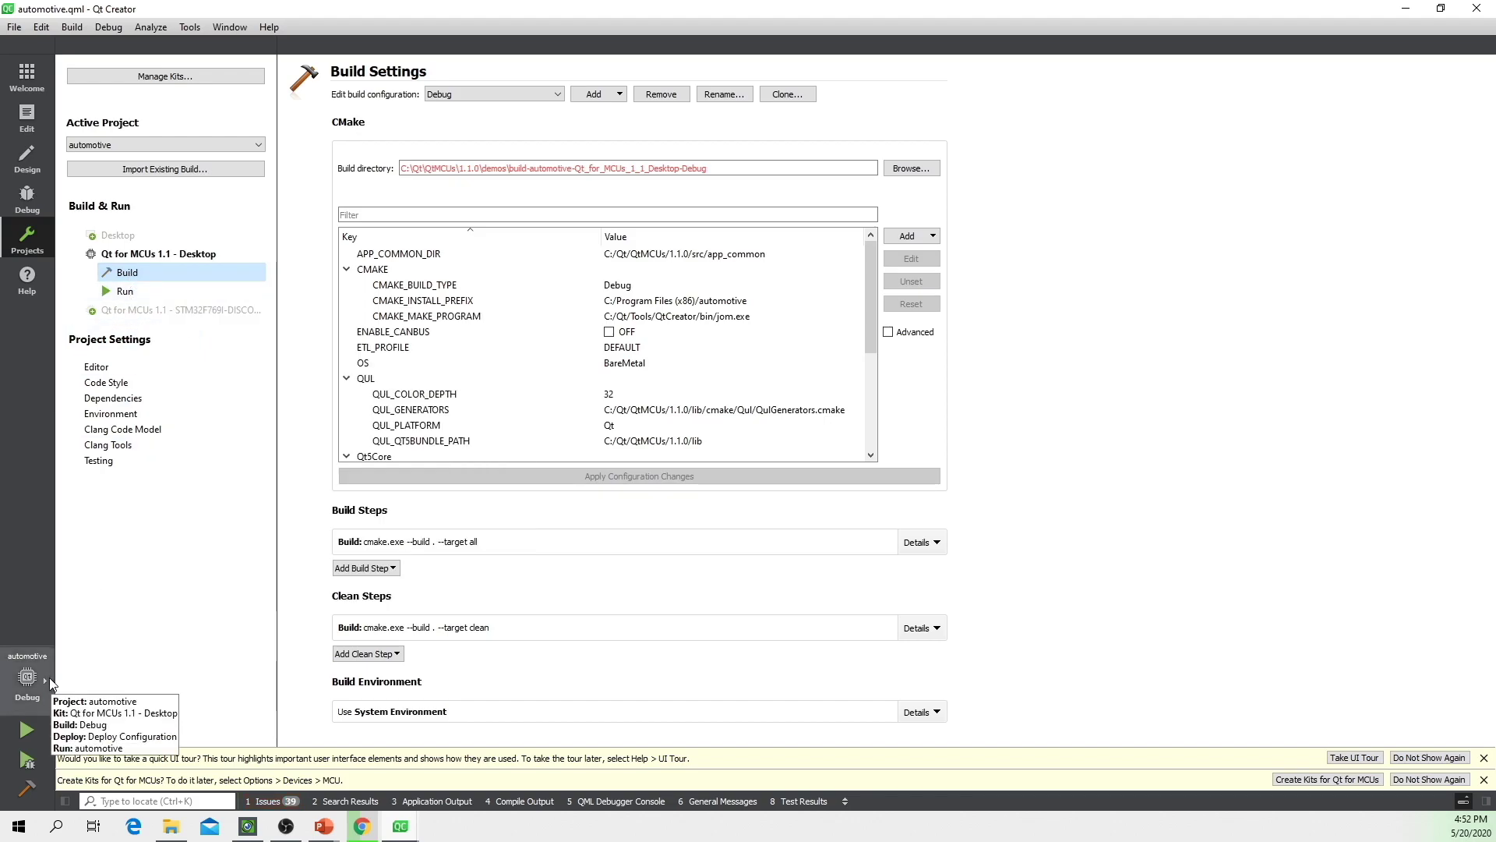
- Build and run the automotive project on the desktop with the compile output shown, and close the demo window
click(28, 731)
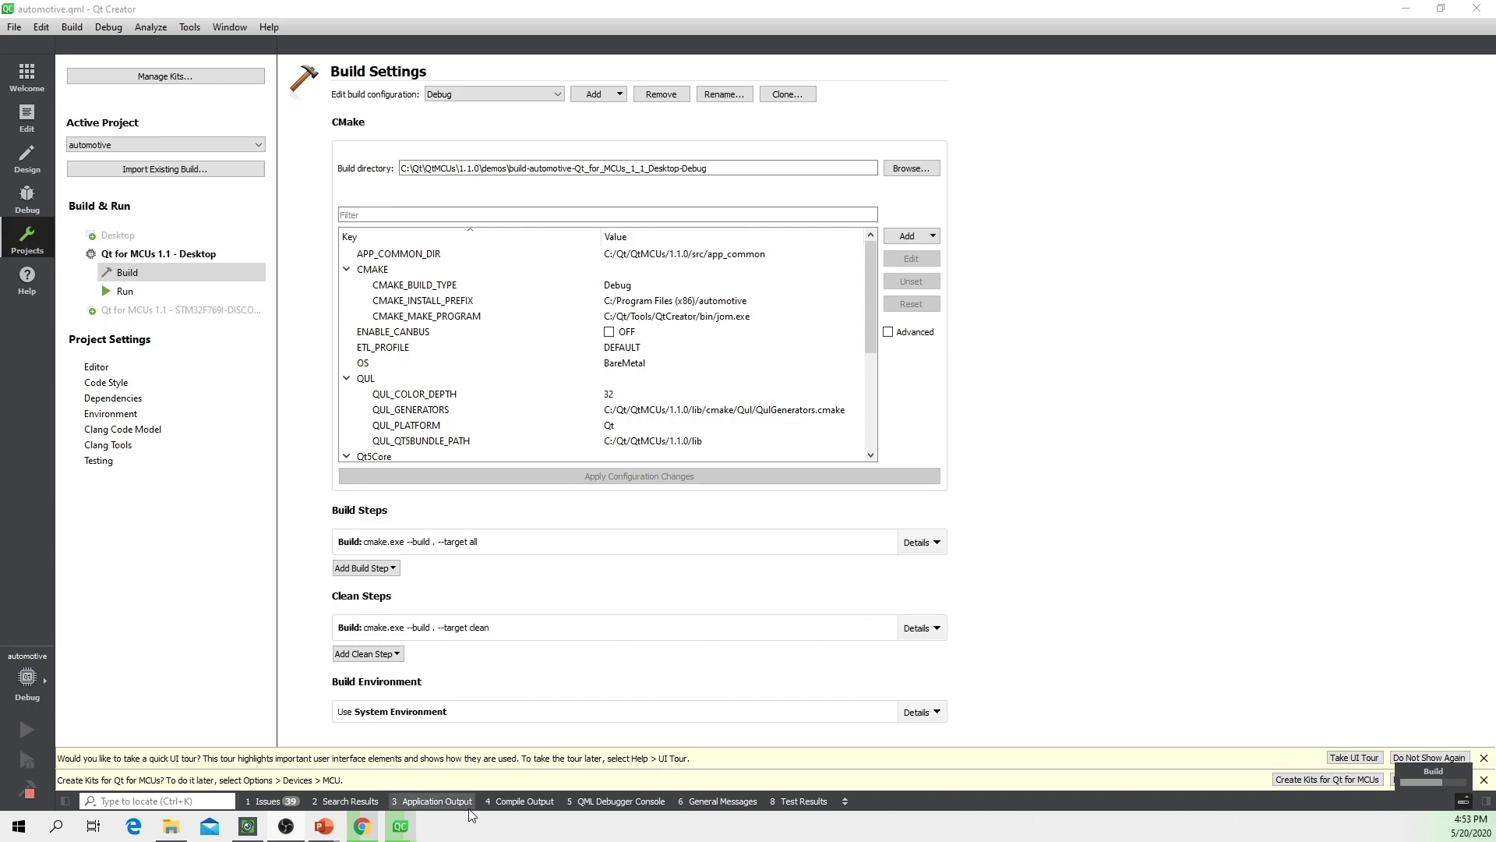
click(516, 800)
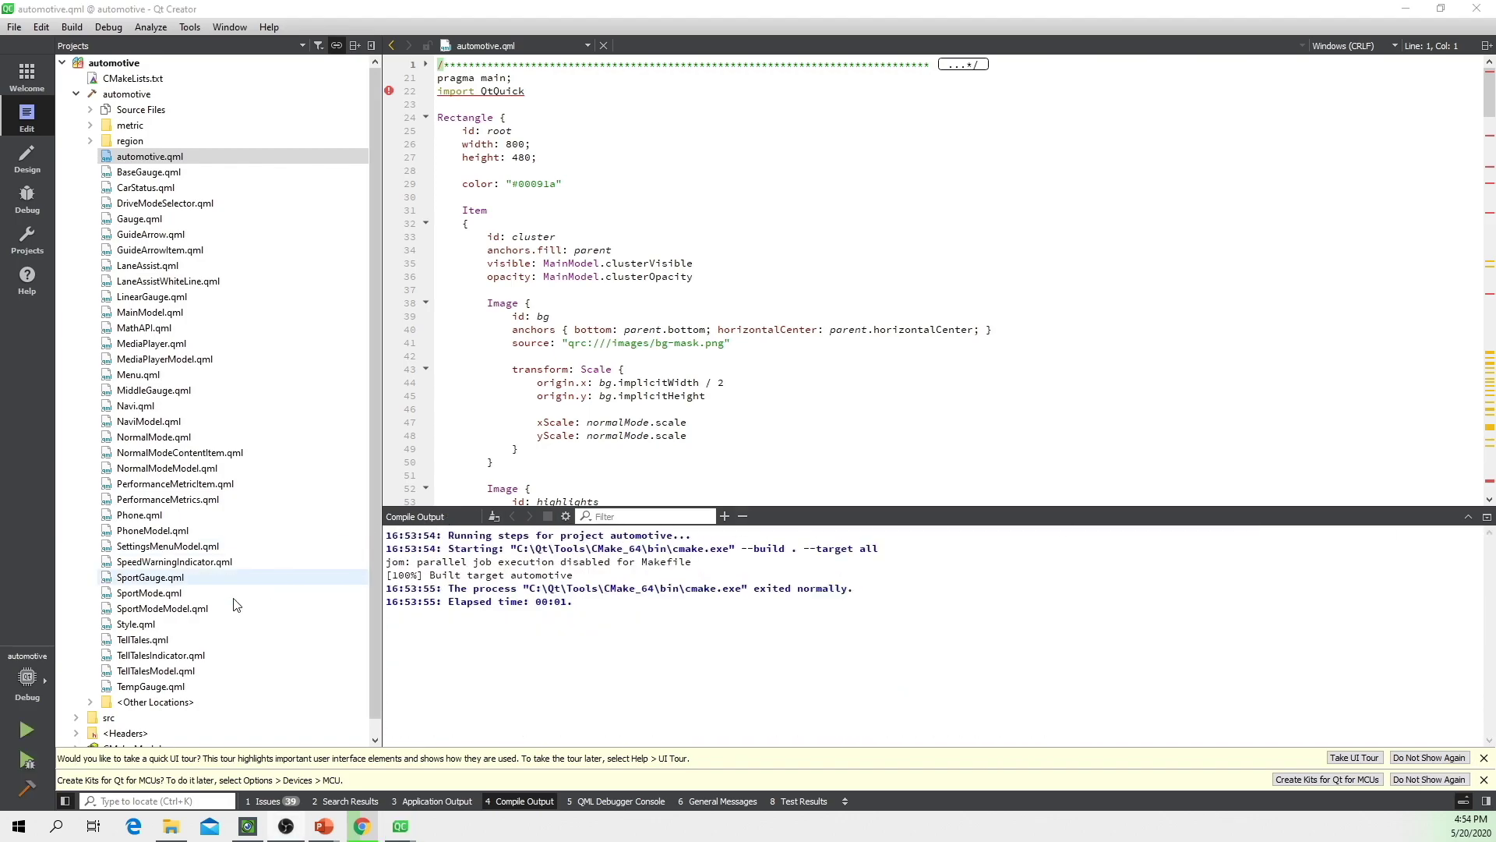
click(22, 732)
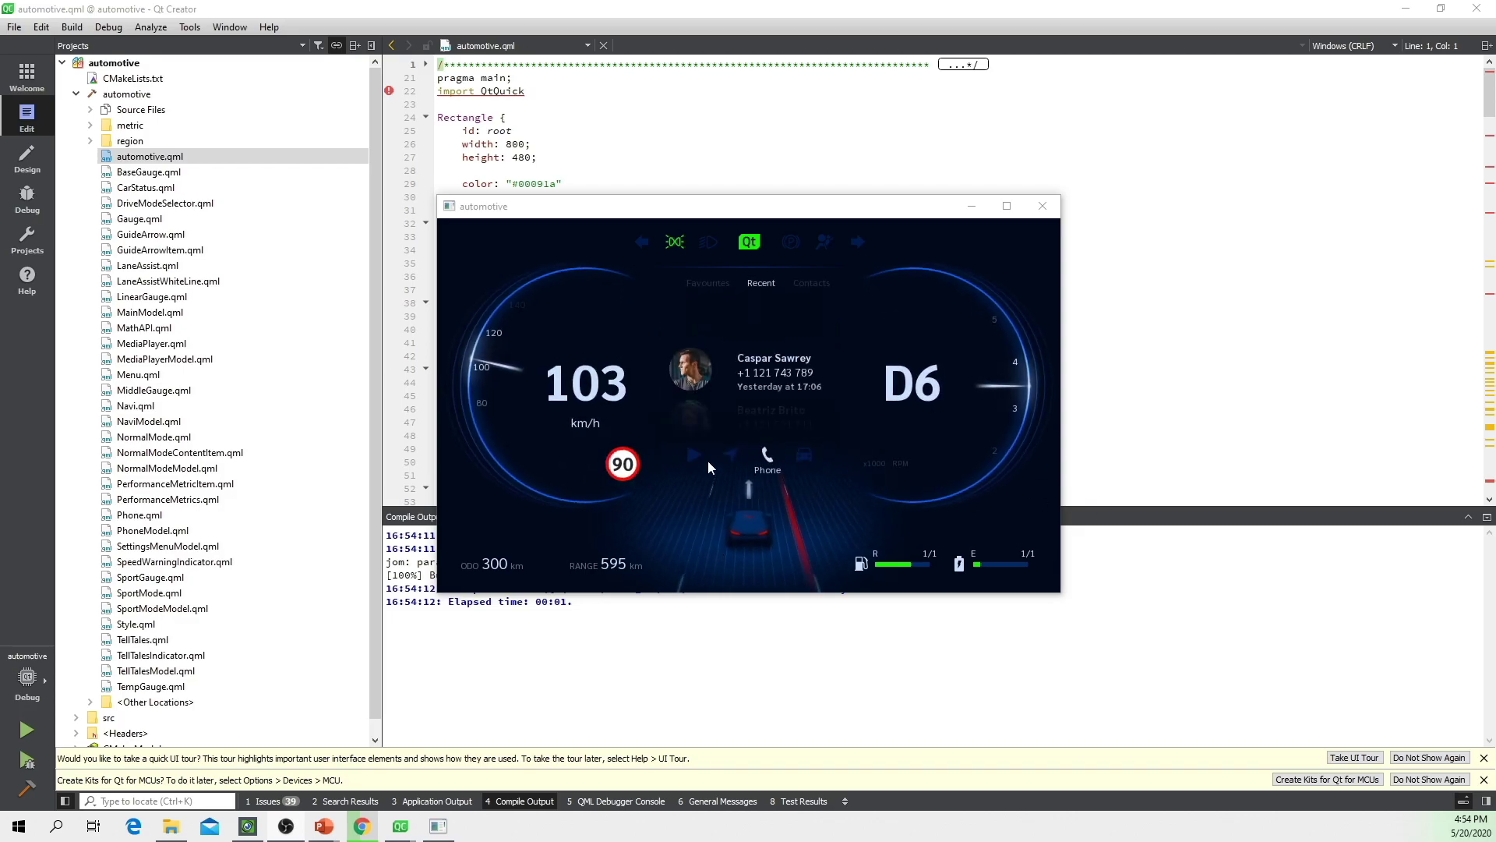
click(1042, 206)
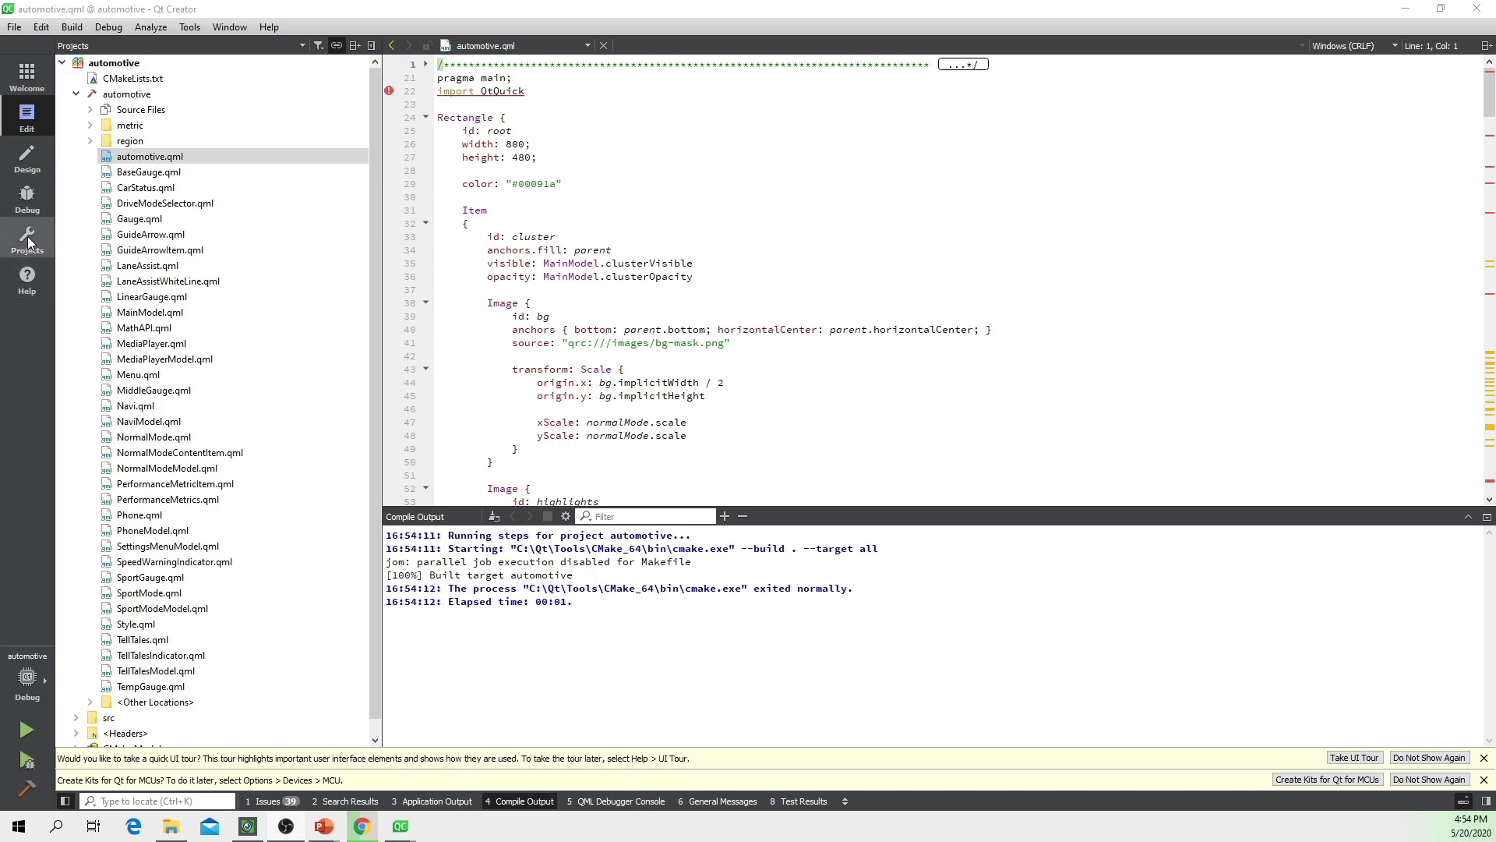
- Activate the Qt for MCUs 1.1 - STM32F769I-DISCOVERY 32bpp kit for the automotive project and build and flash it to the board
click(28, 242)
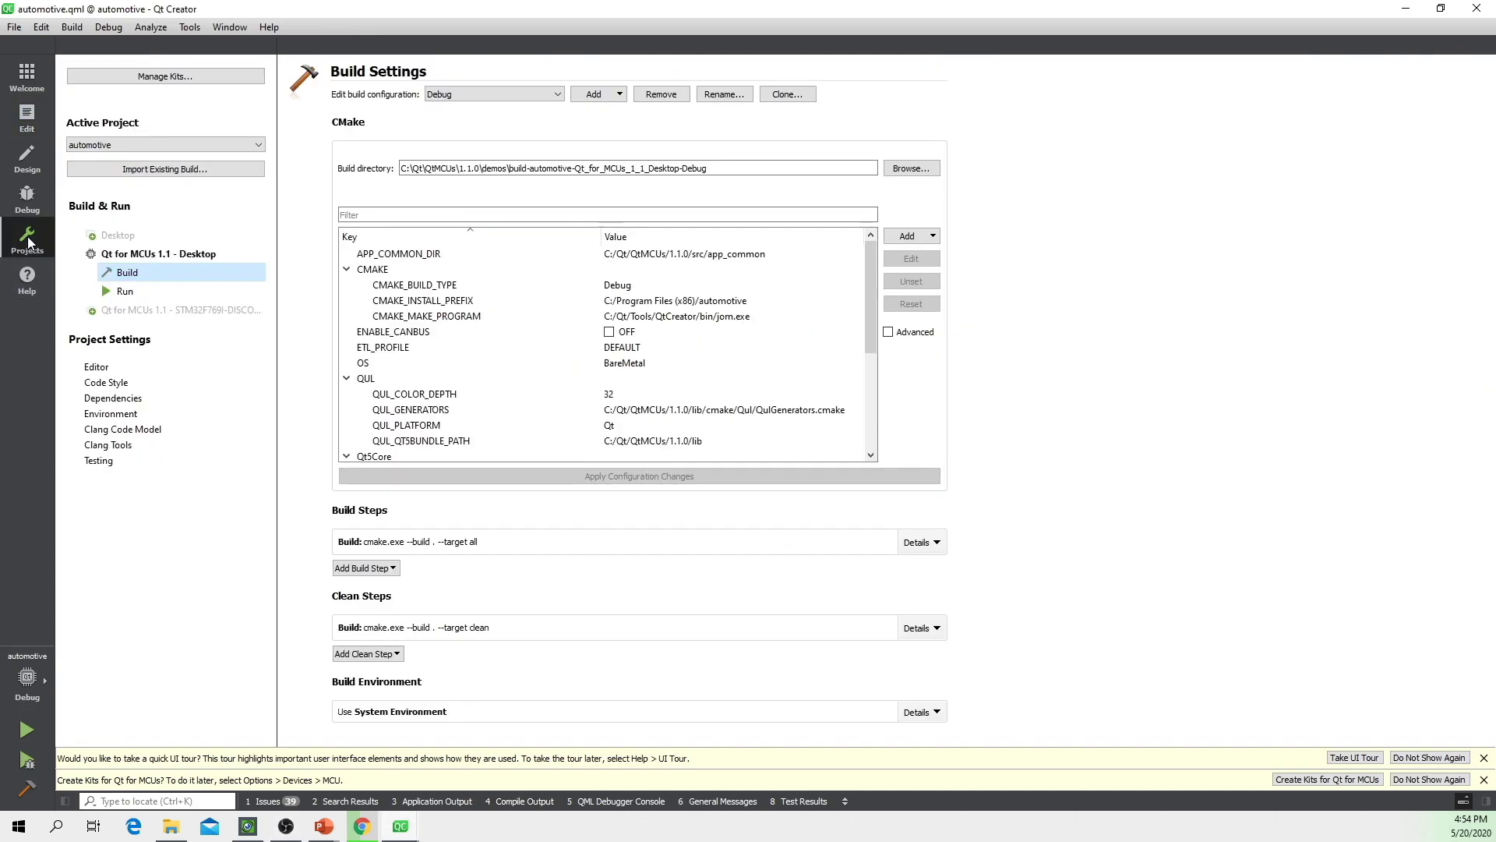
click(159, 311)
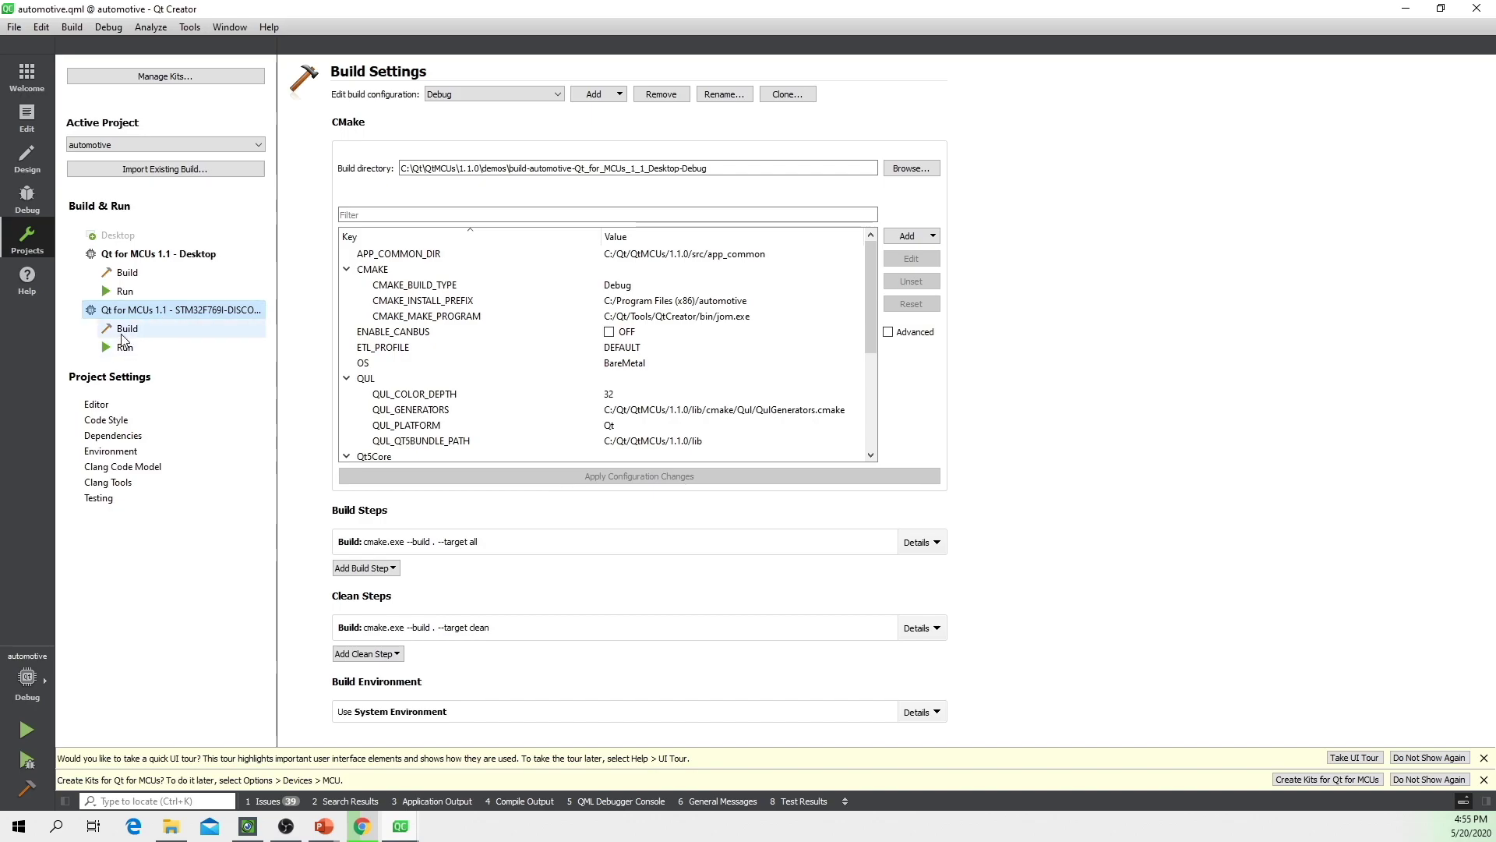
click(128, 327)
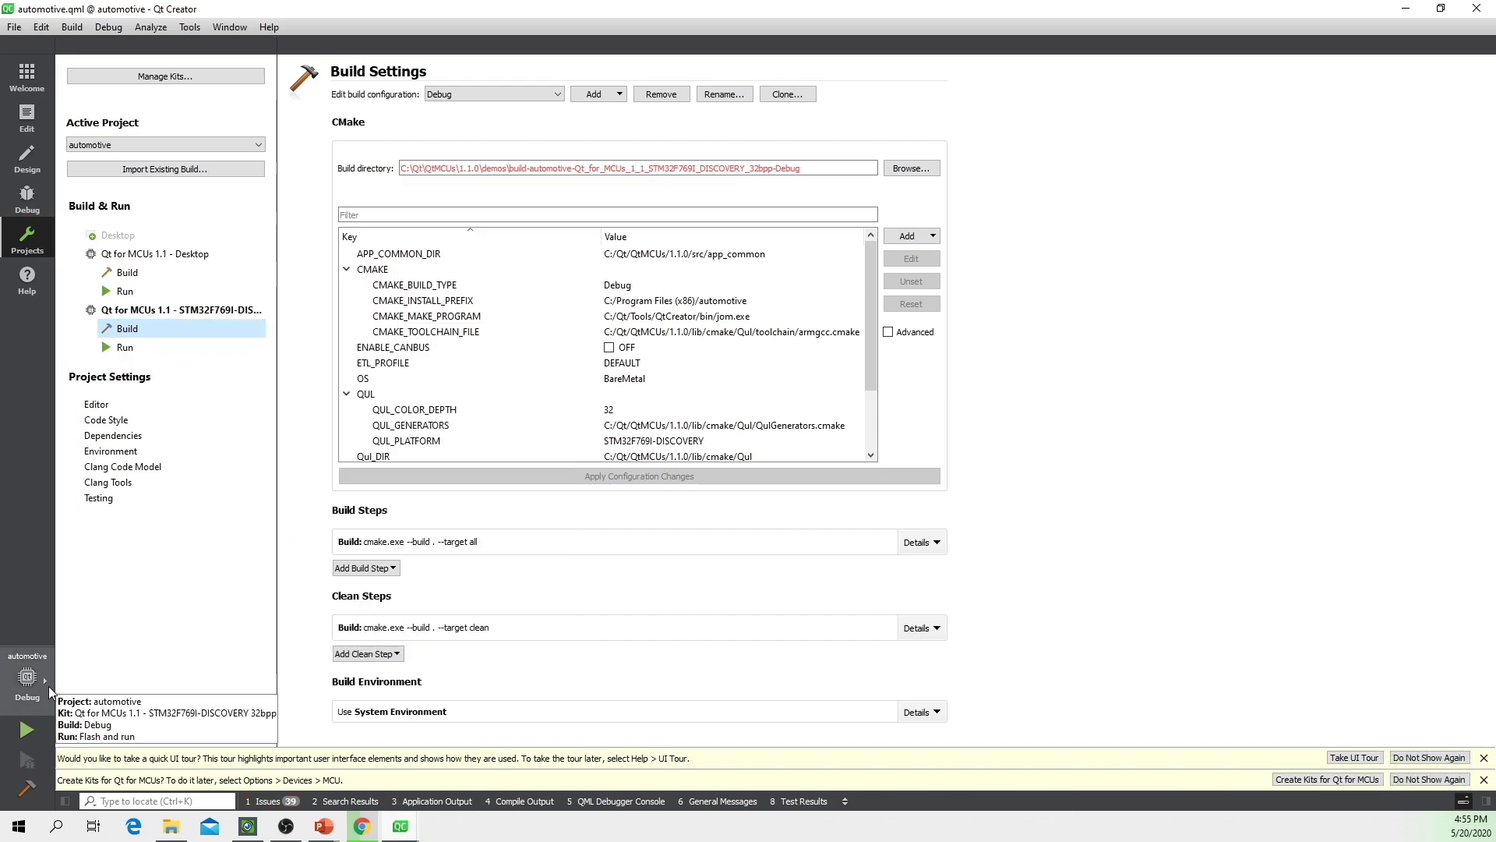
click(26, 733)
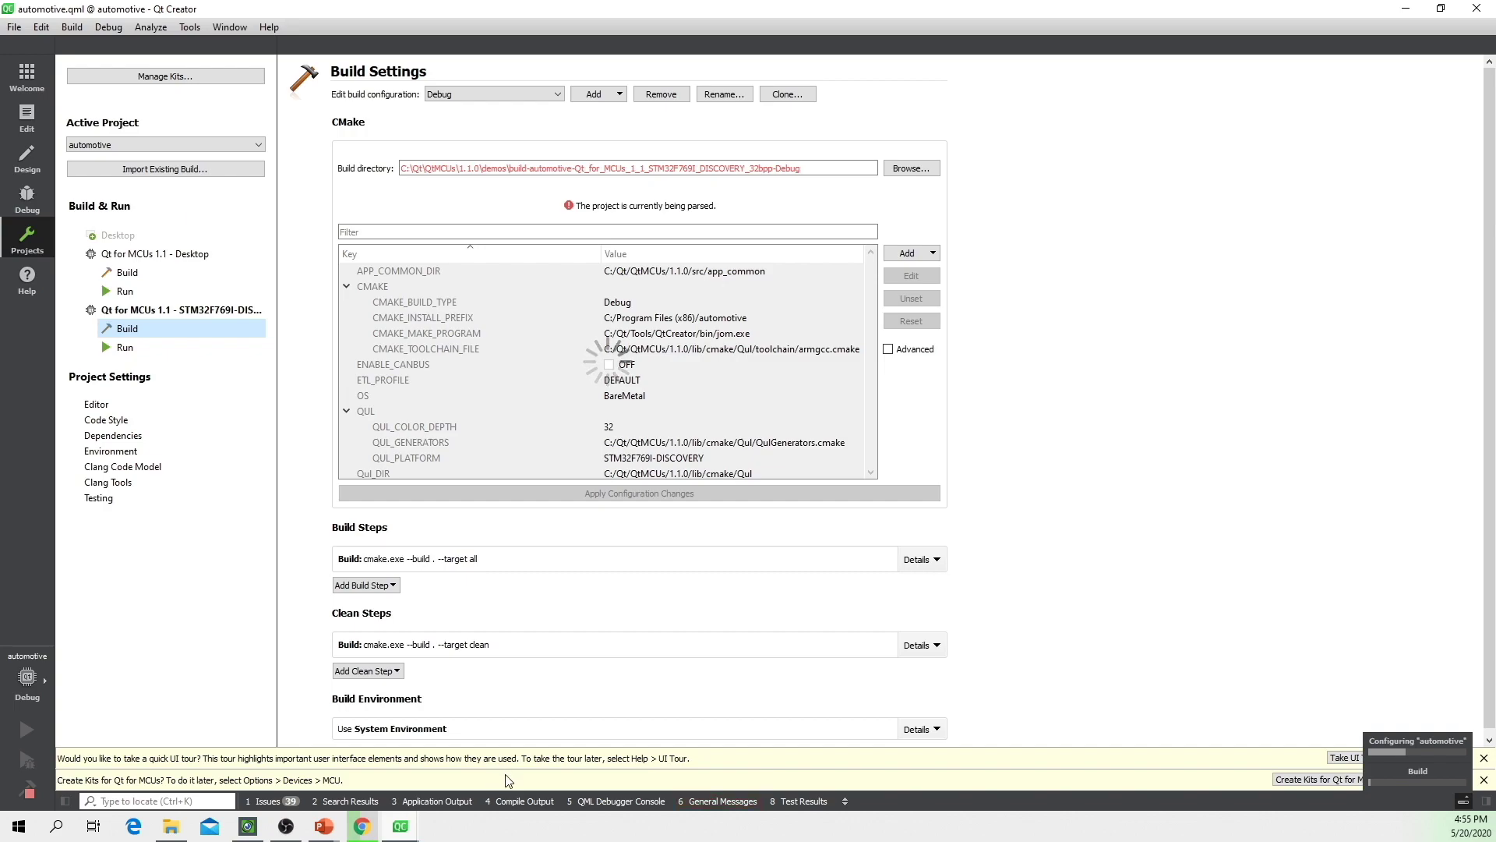
click(27, 117)
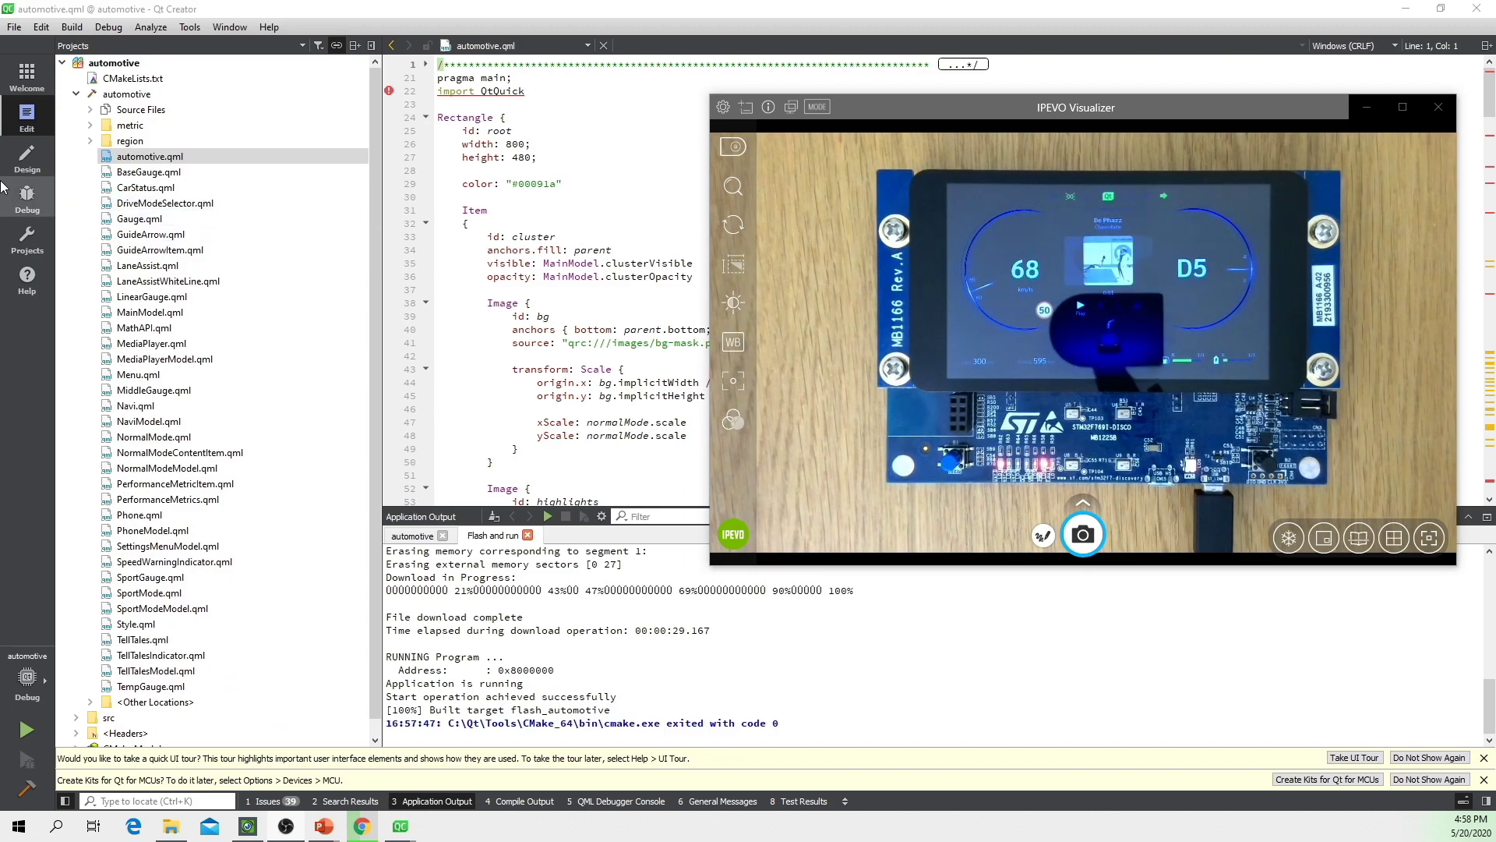
- Open the Qt Quick Ultralite Thermostat Demo example project and close its help window
click(34, 86)
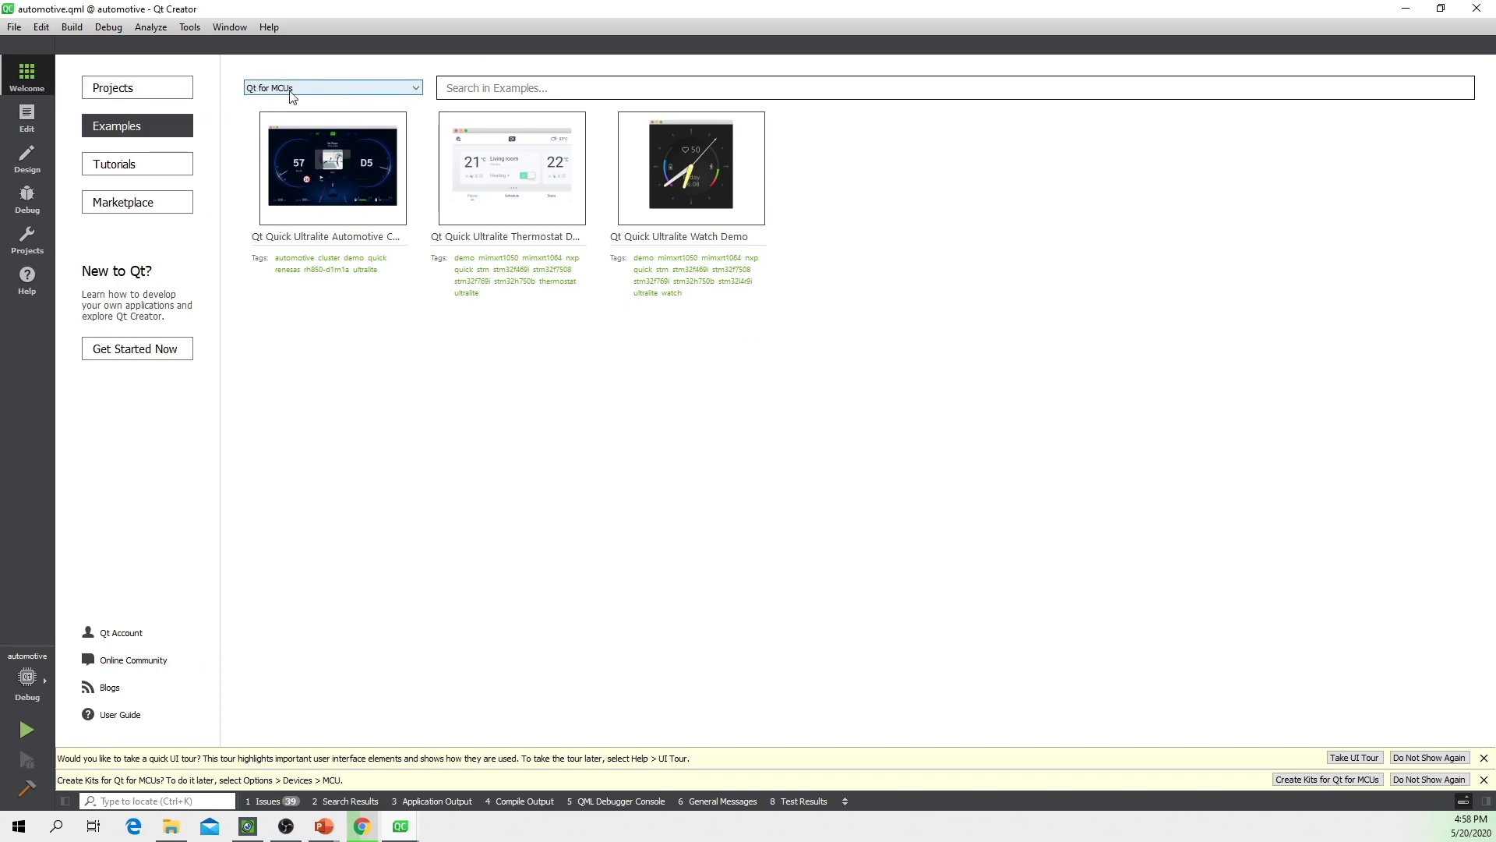
mouse_move(512, 211)
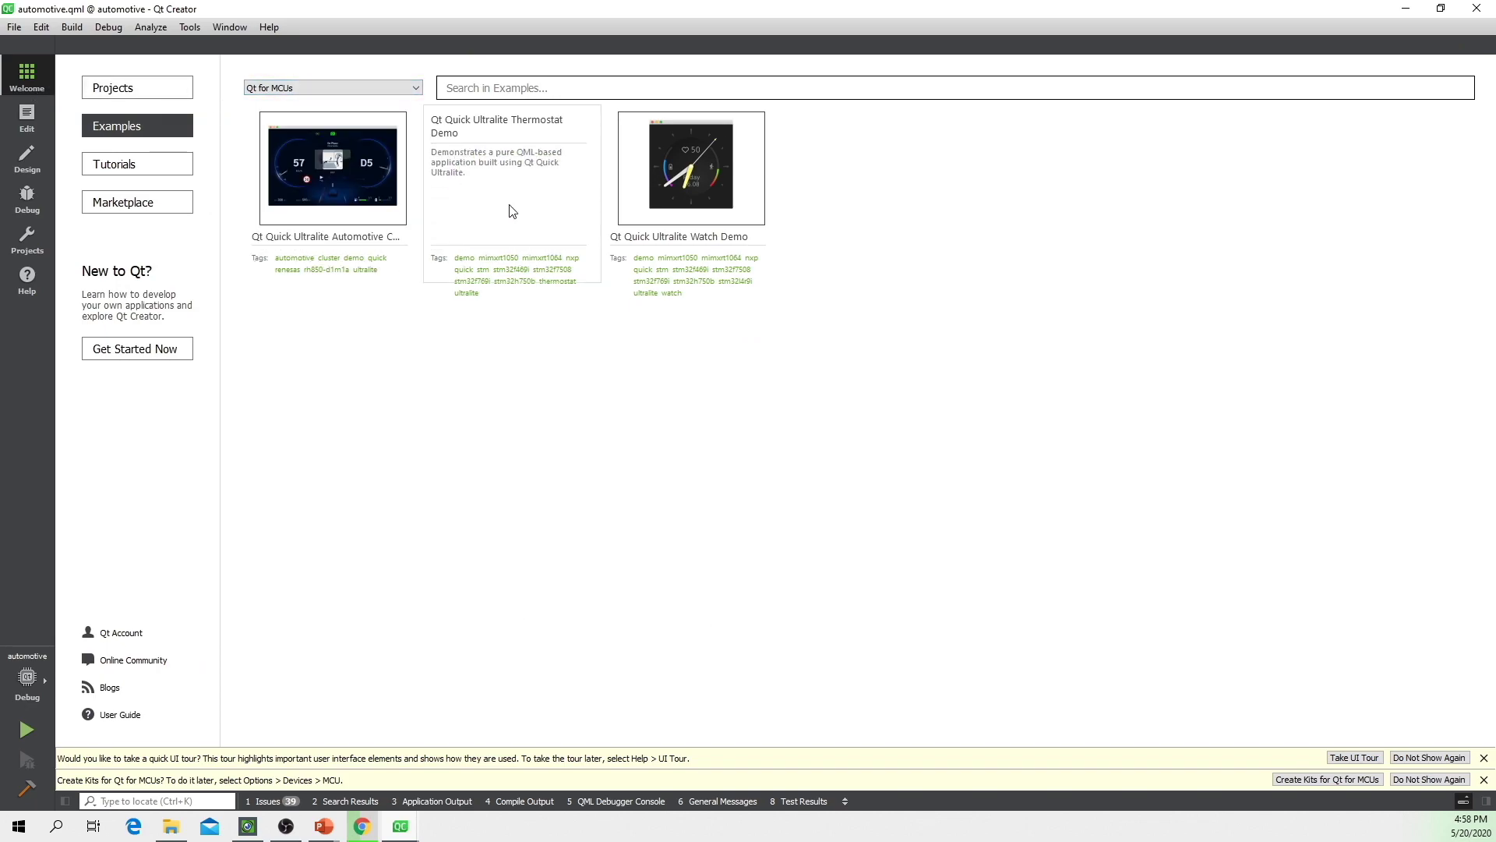
click(512, 211)
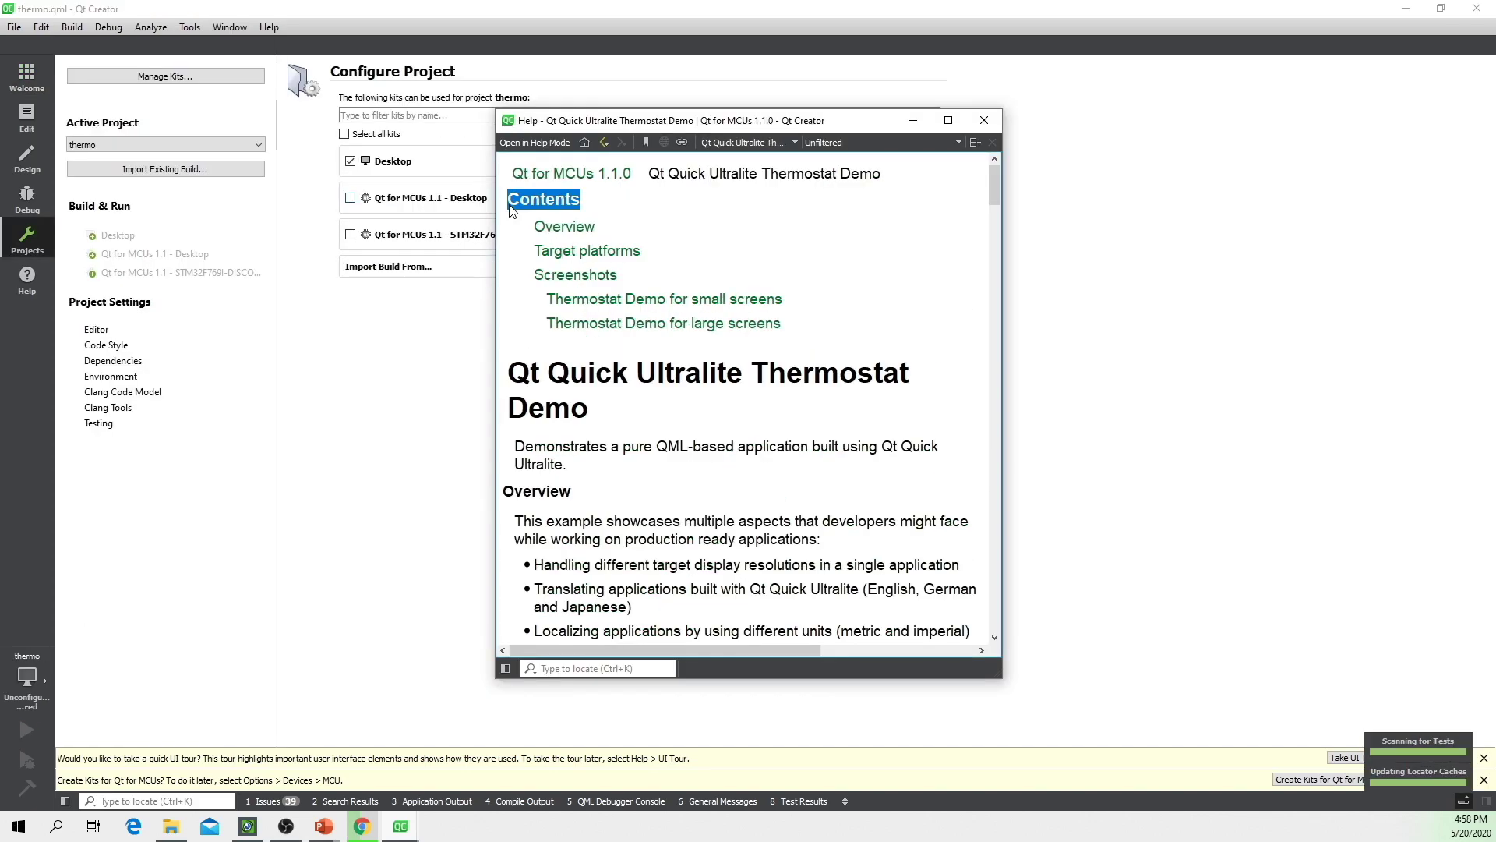
click(988, 123)
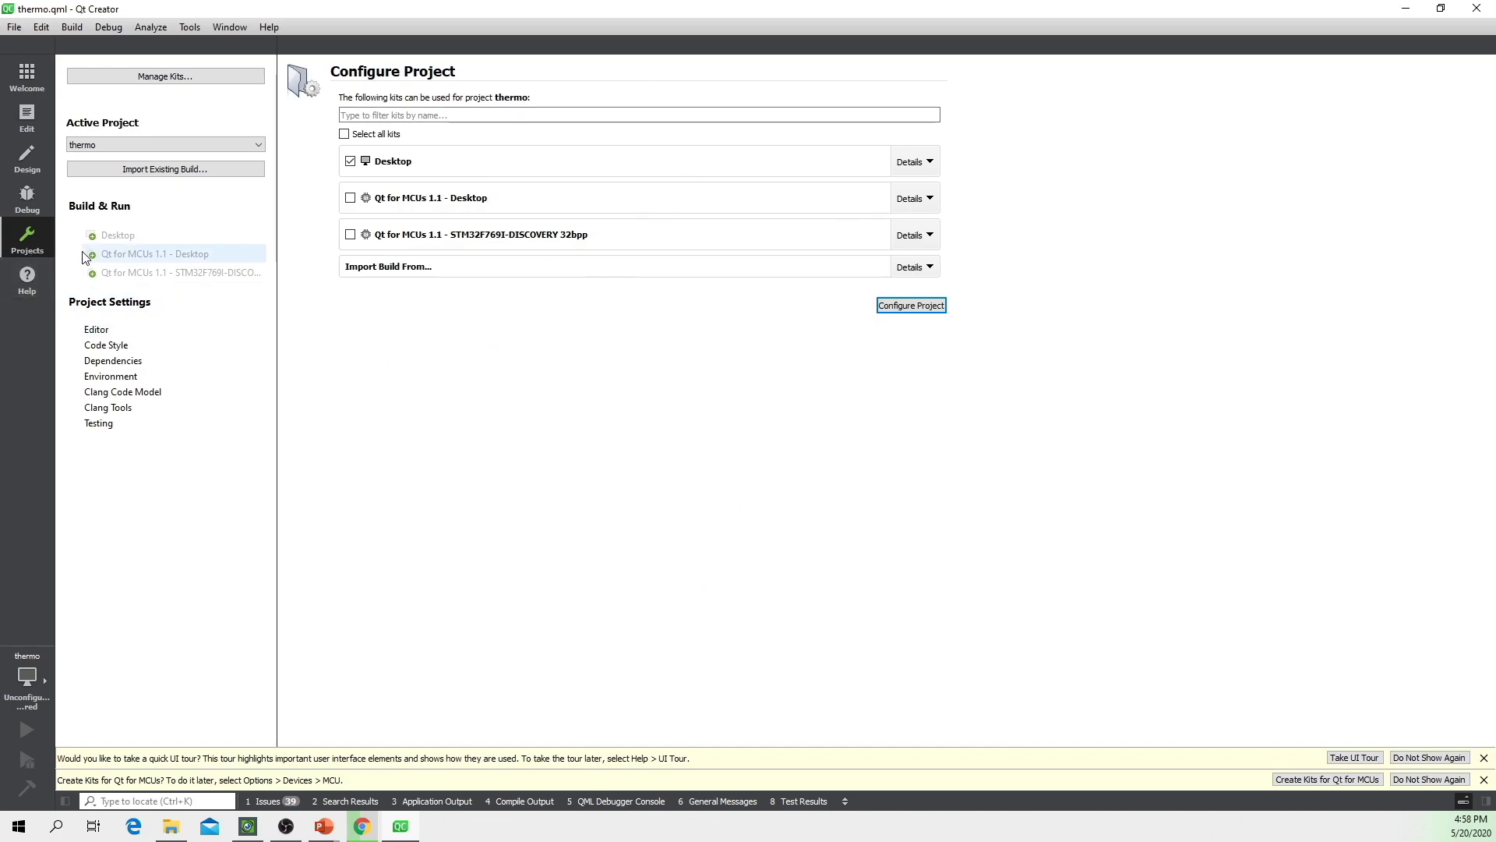
- Activate the Qt for MCUs 1.1 - STM32F769I-DISCOVERY 32bpp kit for the thermo project and start its Debug build and run
mouse_move(111, 258)
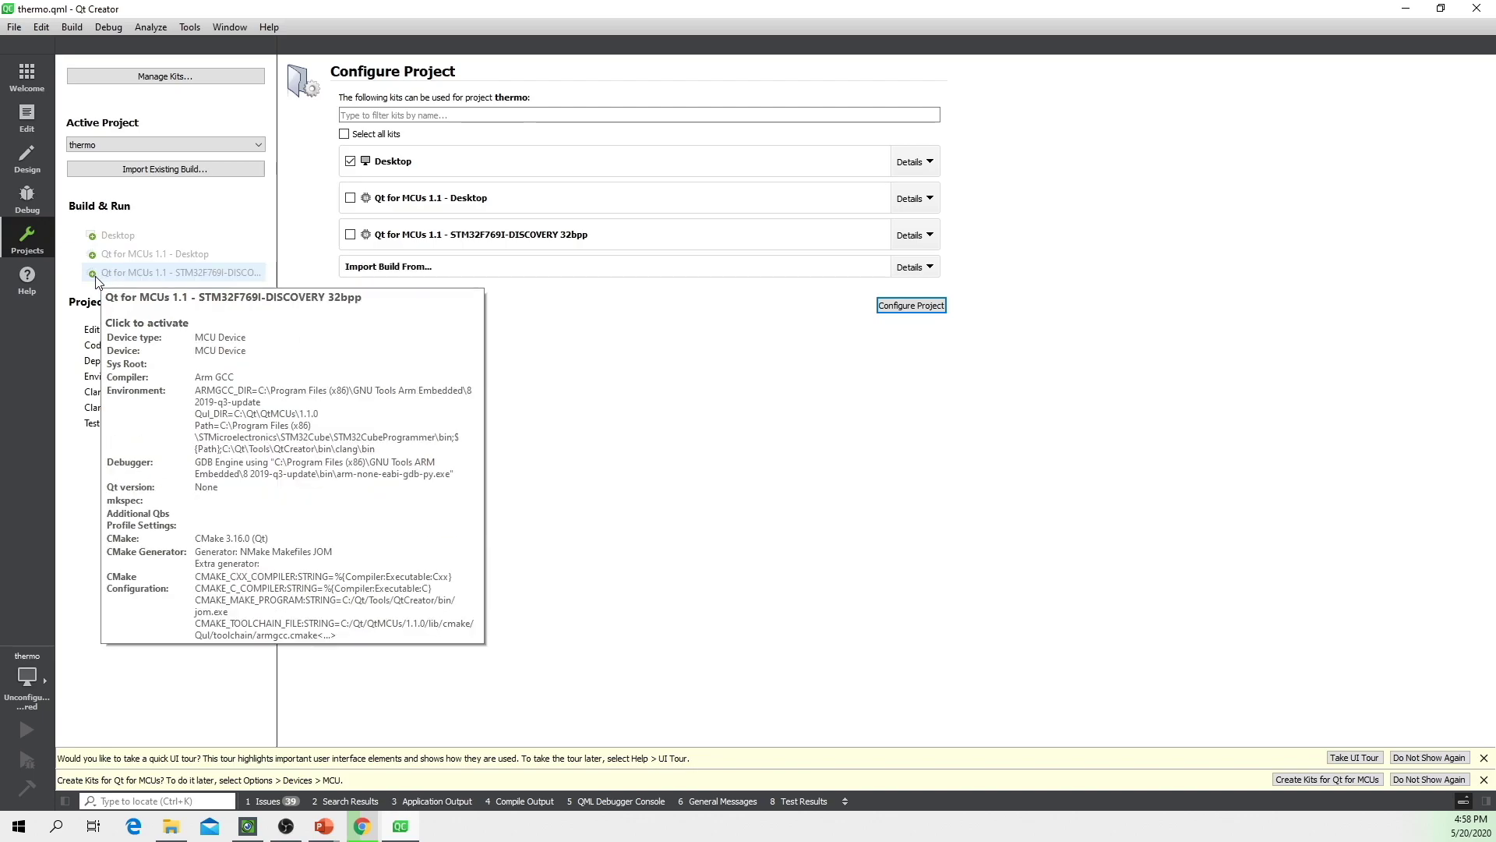
click(95, 276)
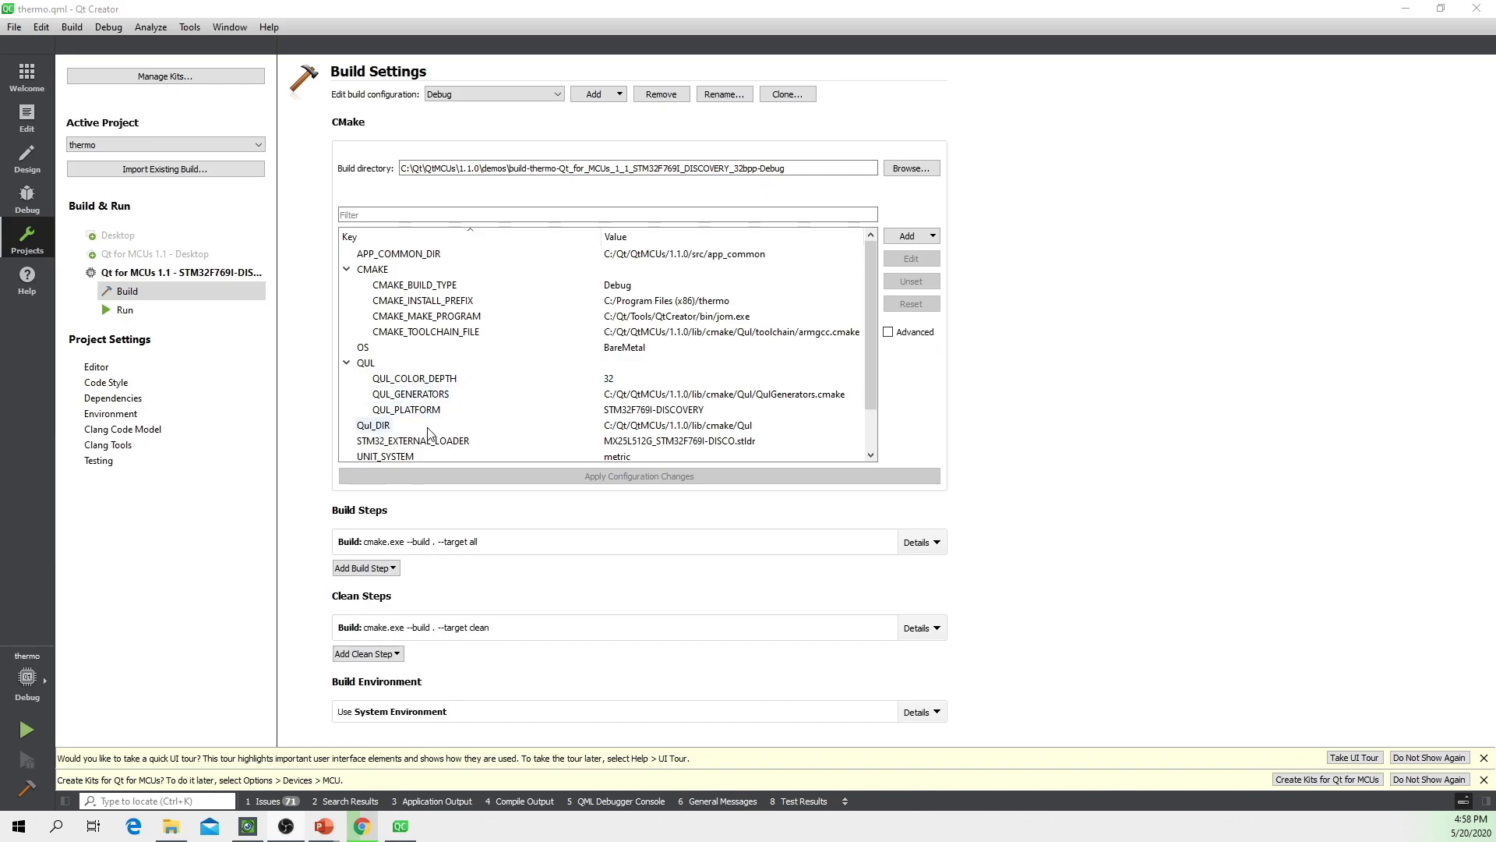
click(27, 678)
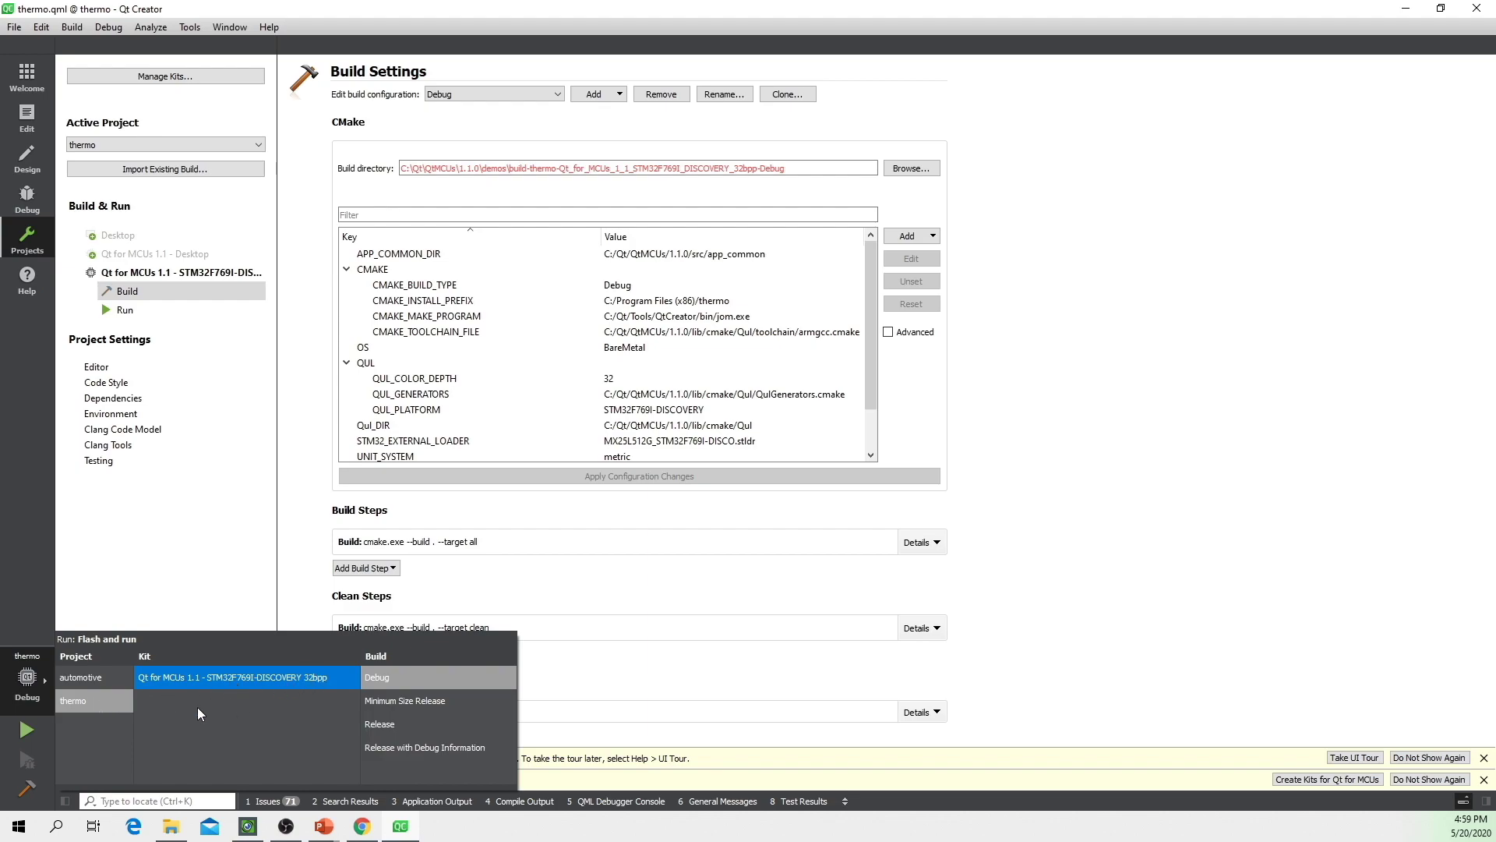
click(22, 733)
click(20, 733)
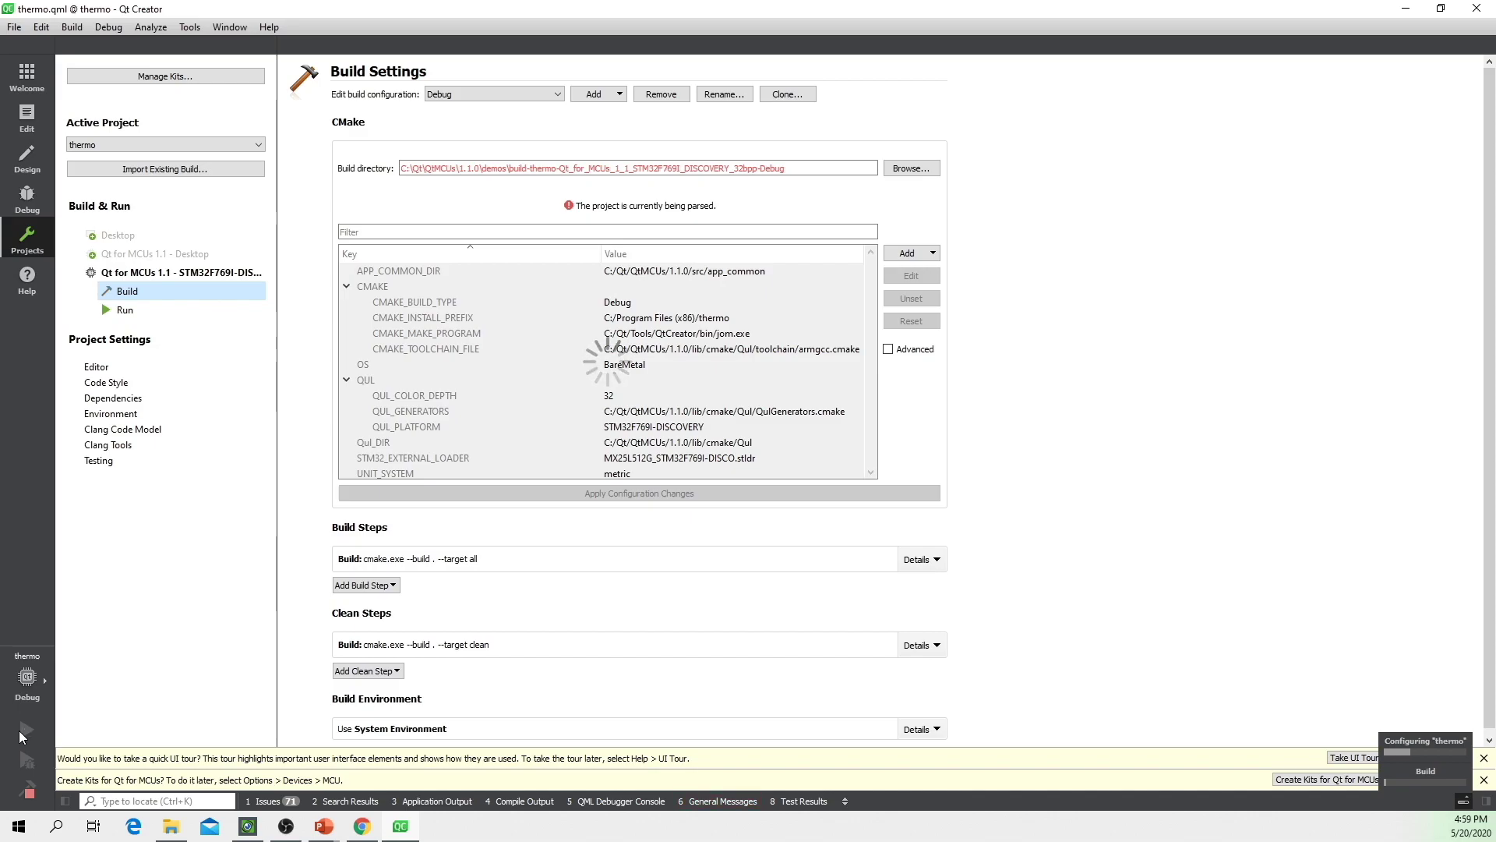
- Collapse the automotive and thermo_big targets in the project tree to compare the thermo project's targets
click(27, 116)
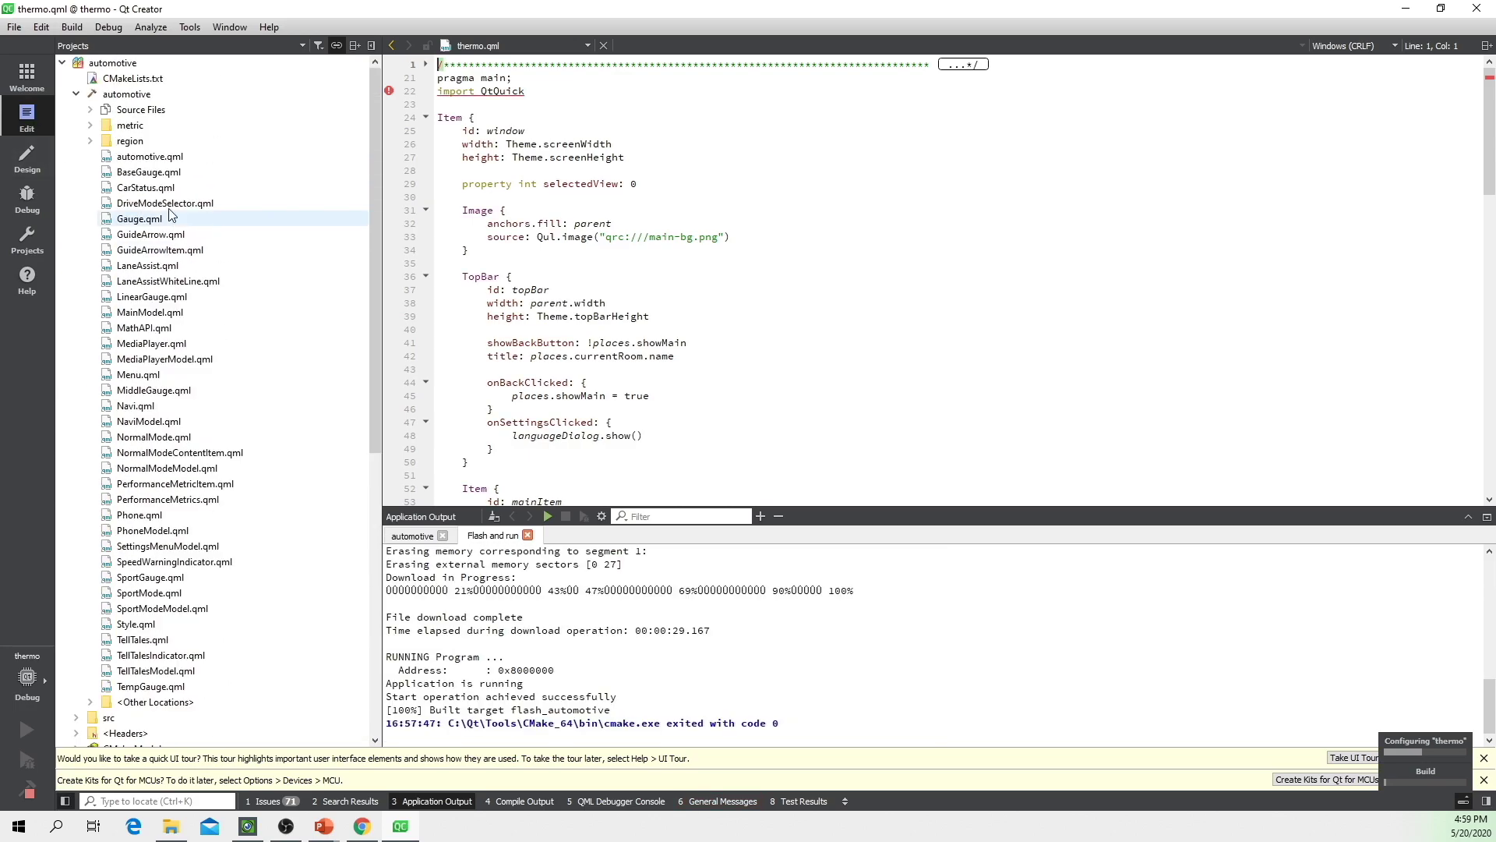
click(77, 94)
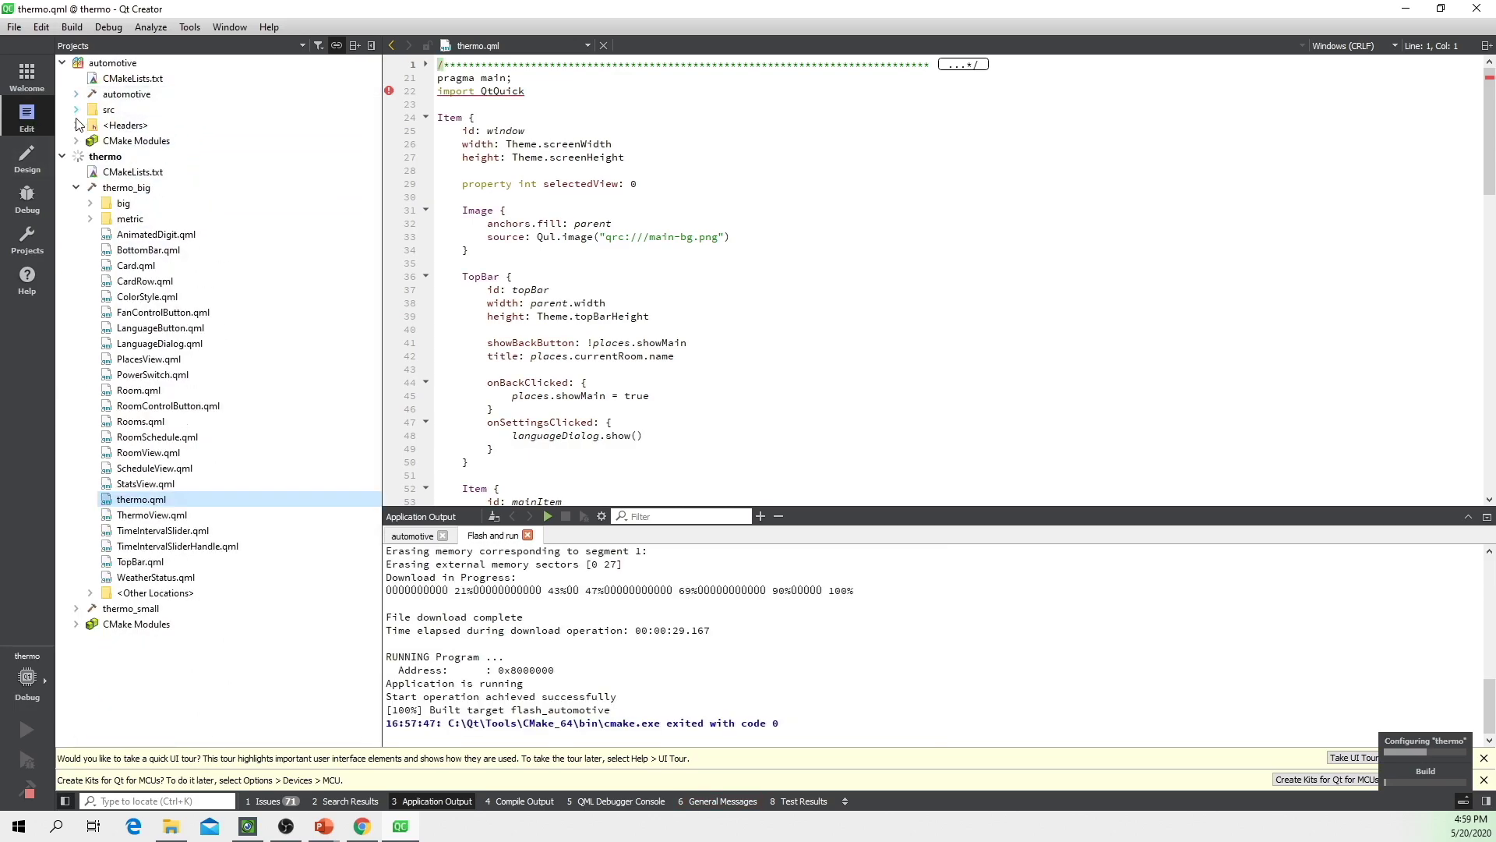
click(76, 188)
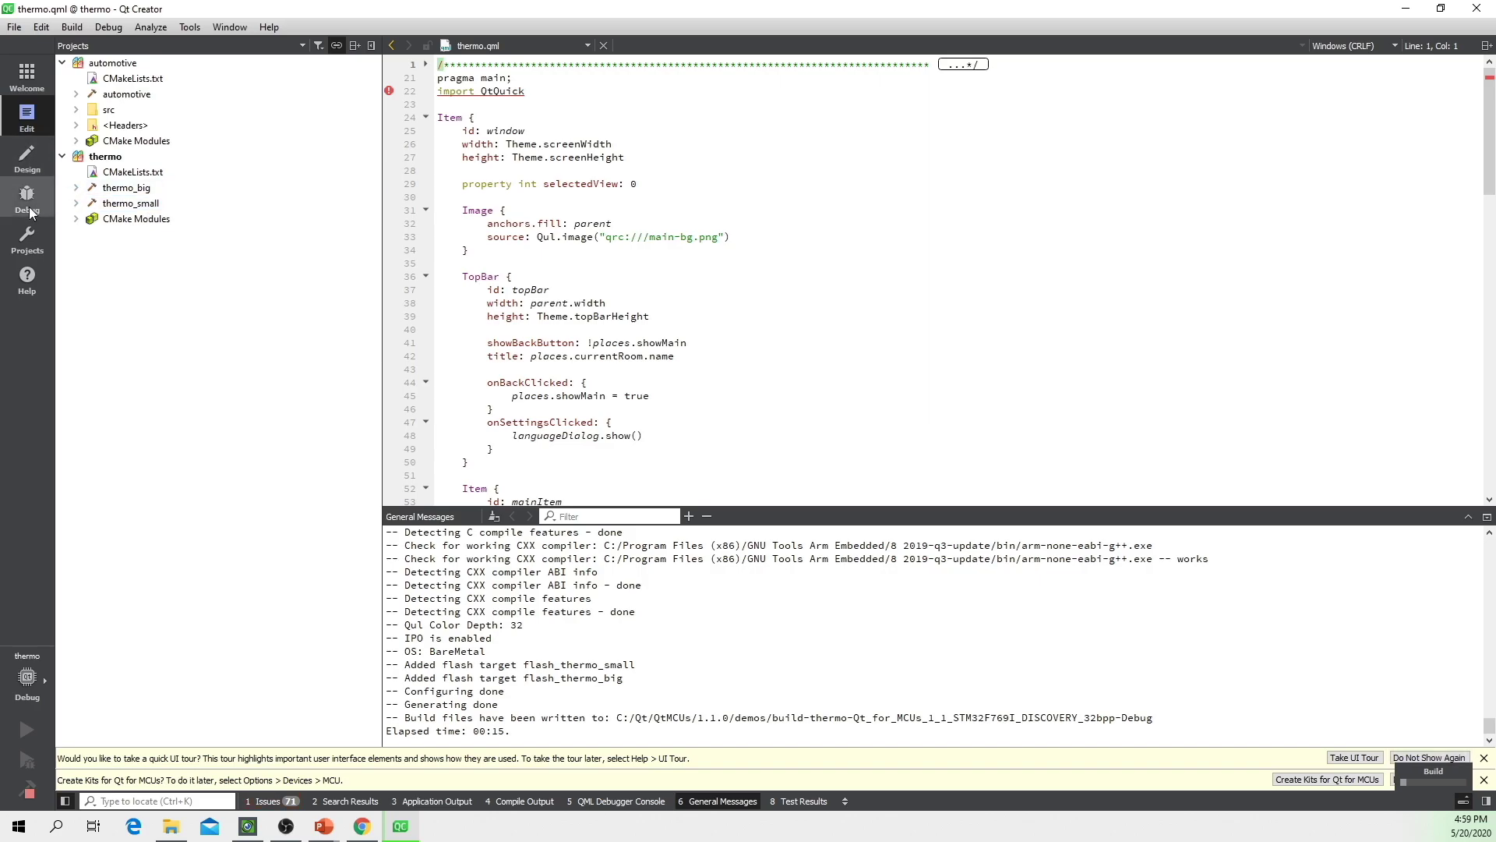
- Set the thermo project's Flash and run CMake parameters to "--build . --target flash_thermo_big" and show the compile output
click(26, 237)
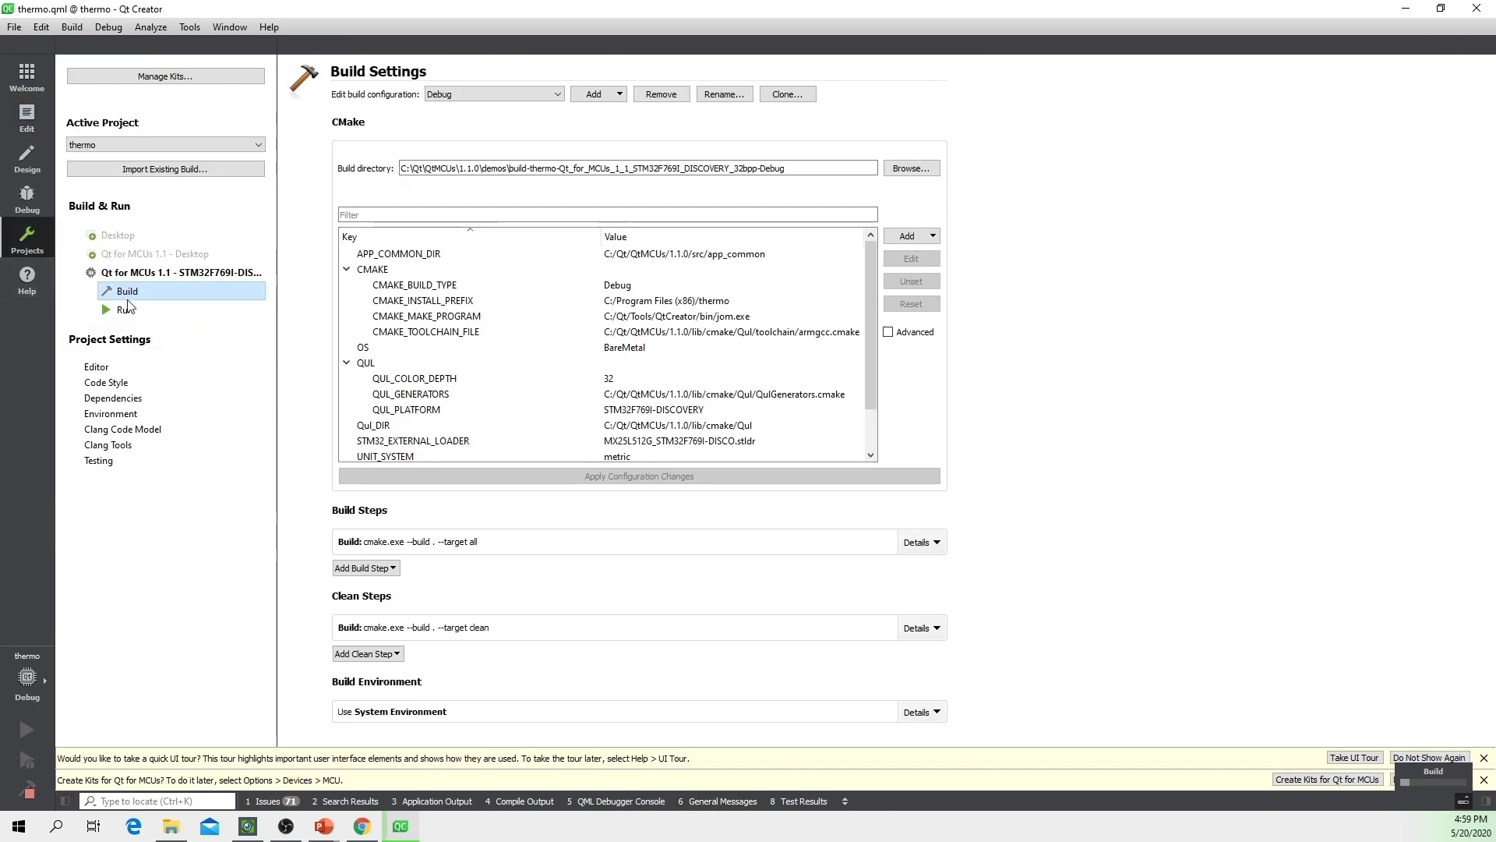
click(128, 311)
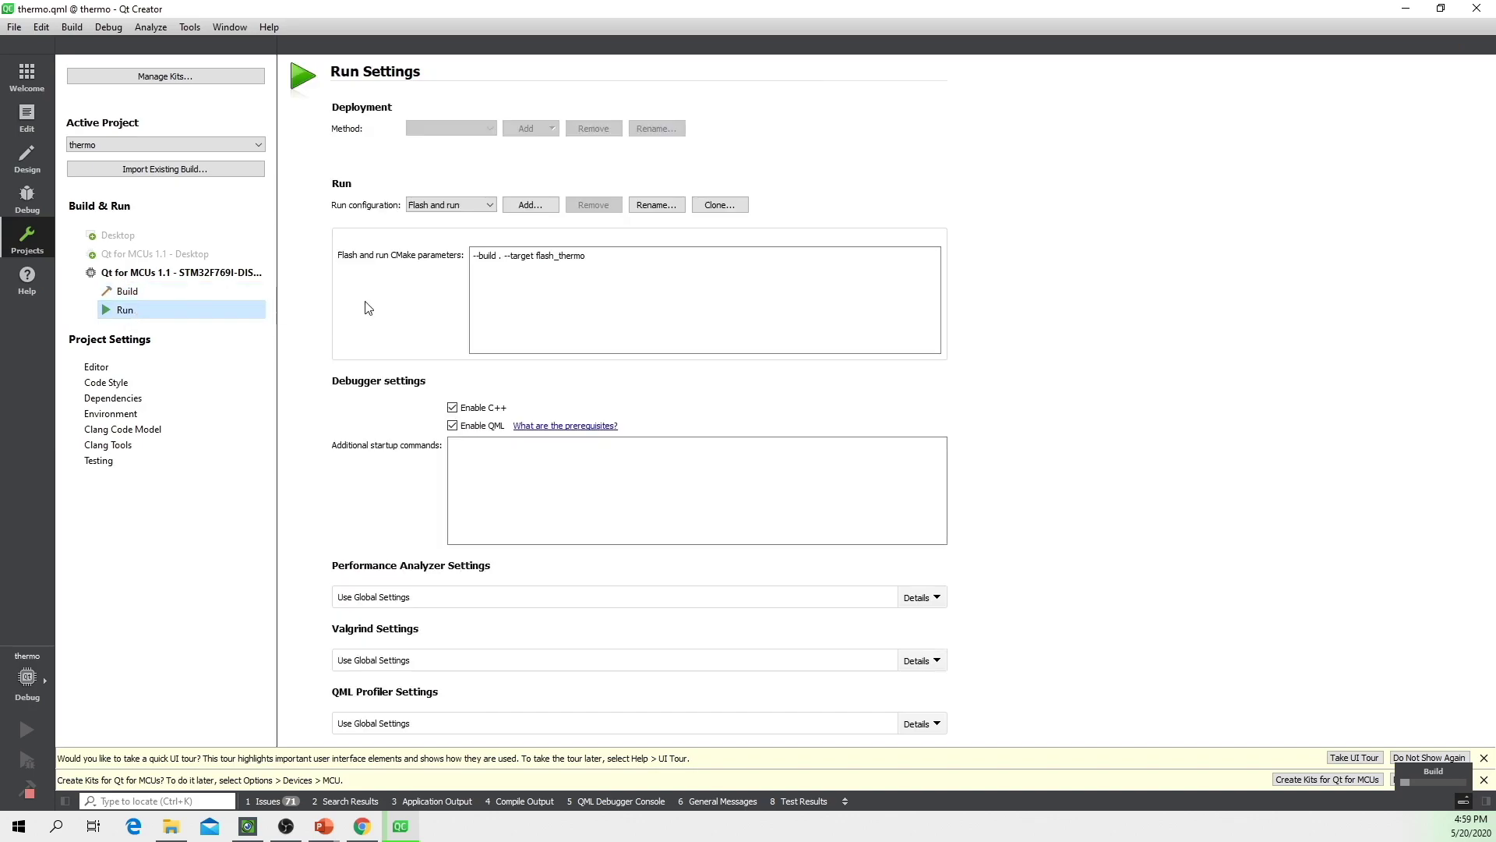
click(639, 257)
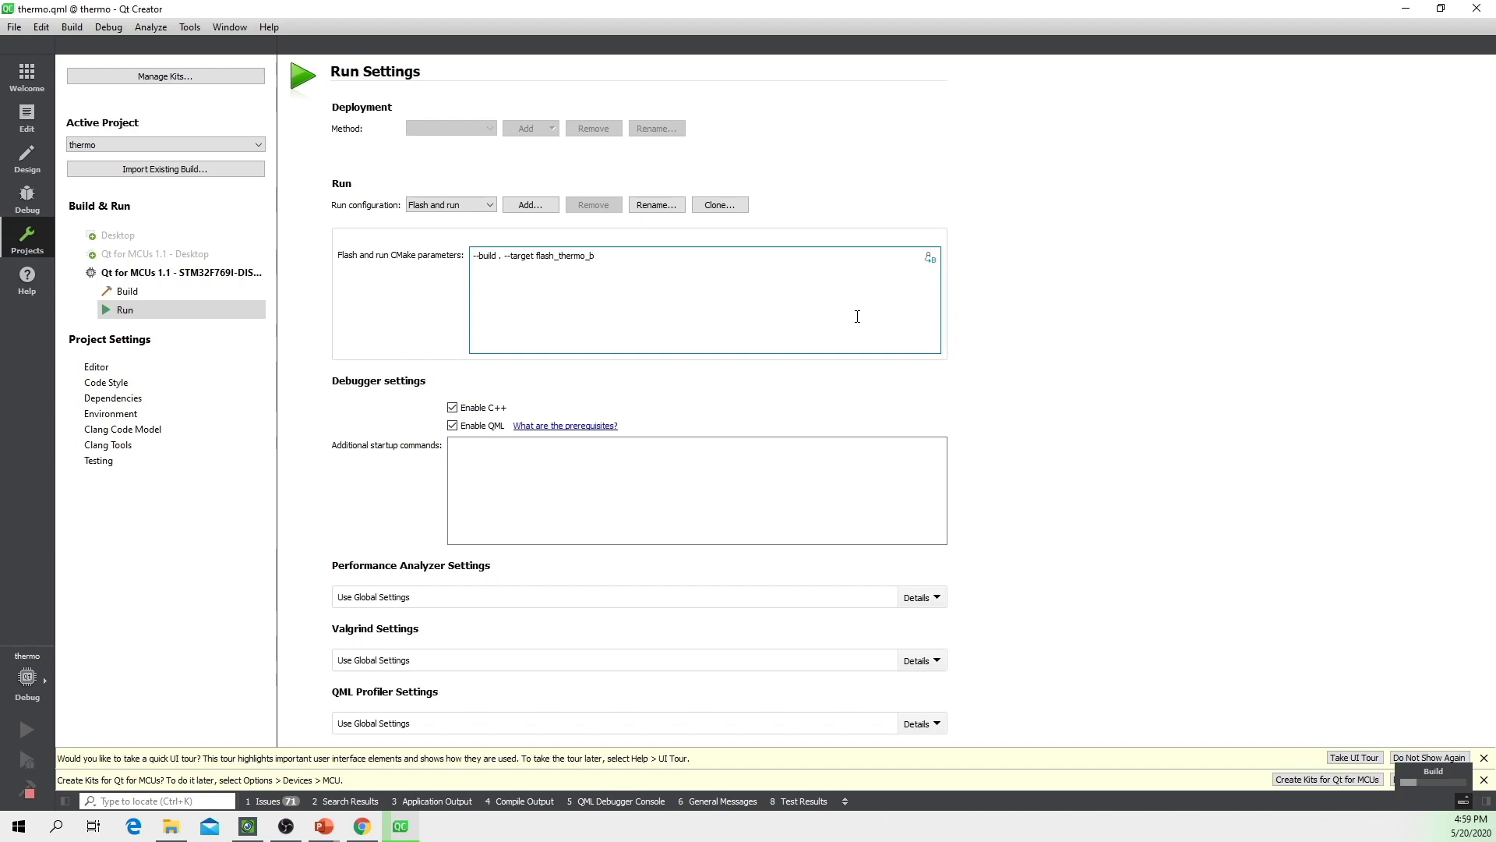
text(ig)
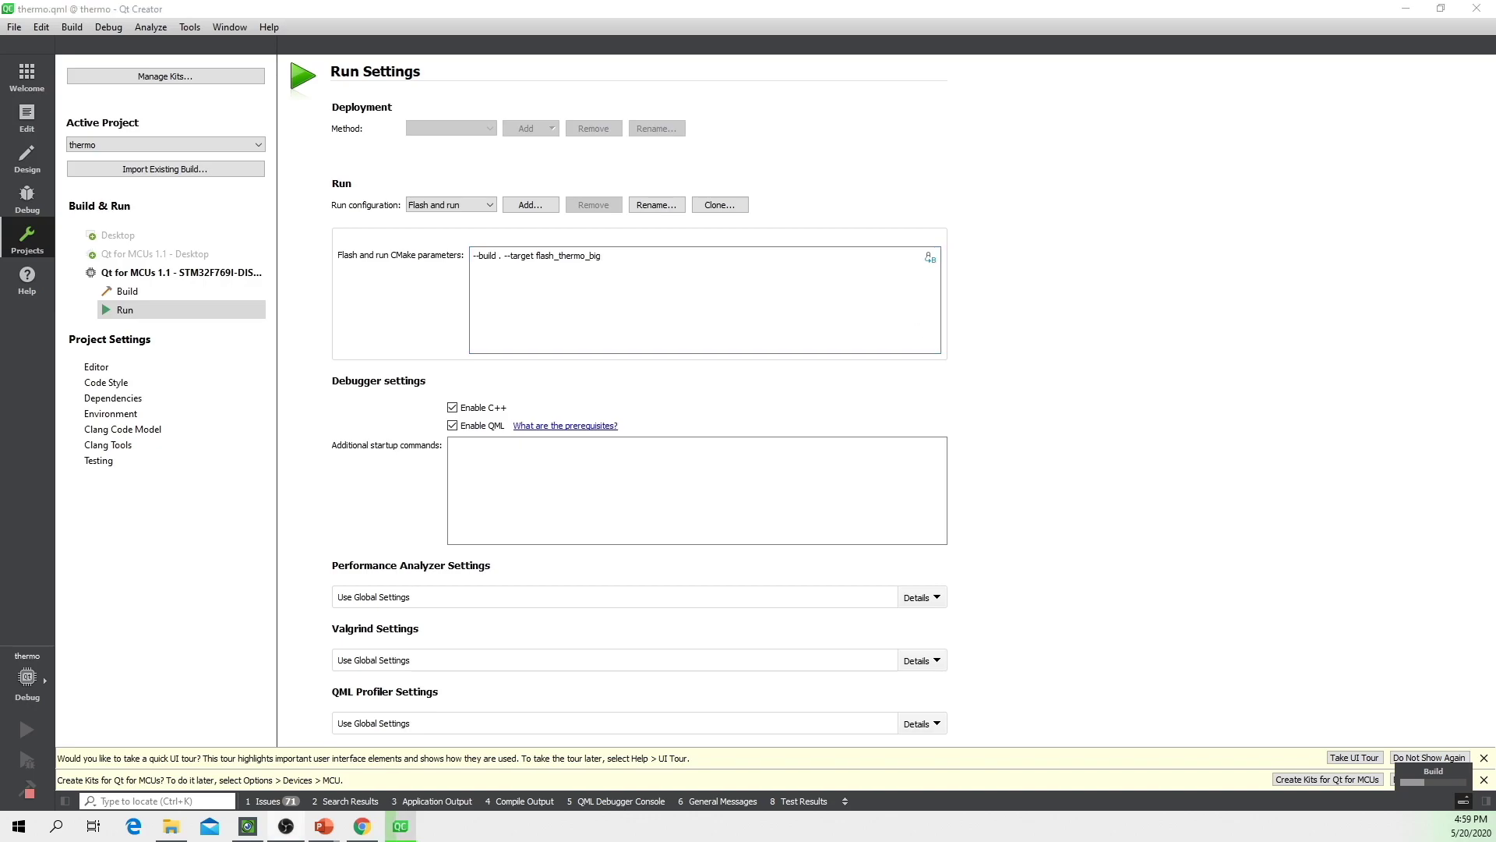
click(513, 803)
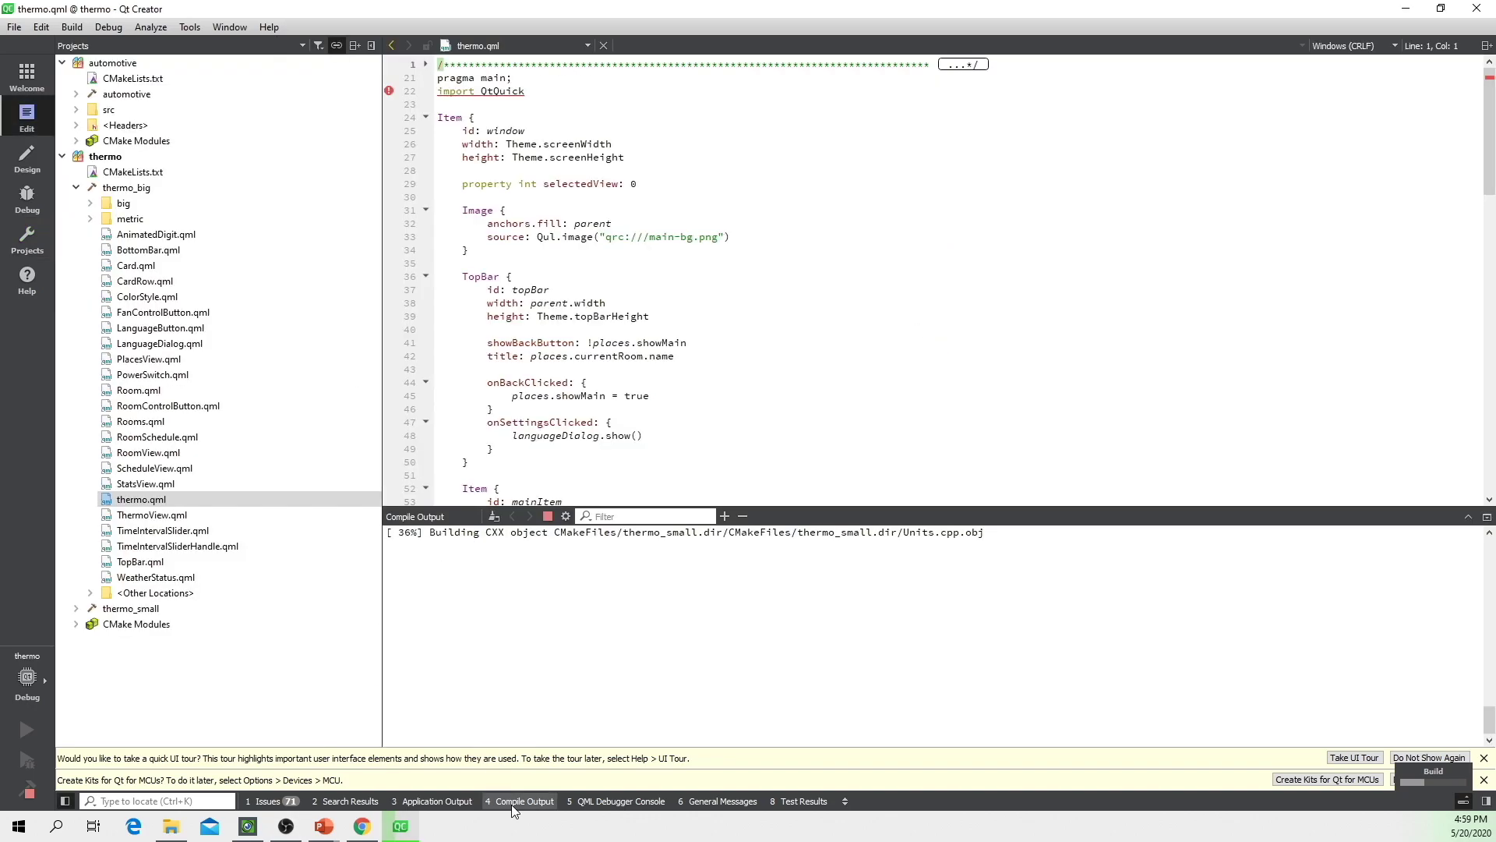